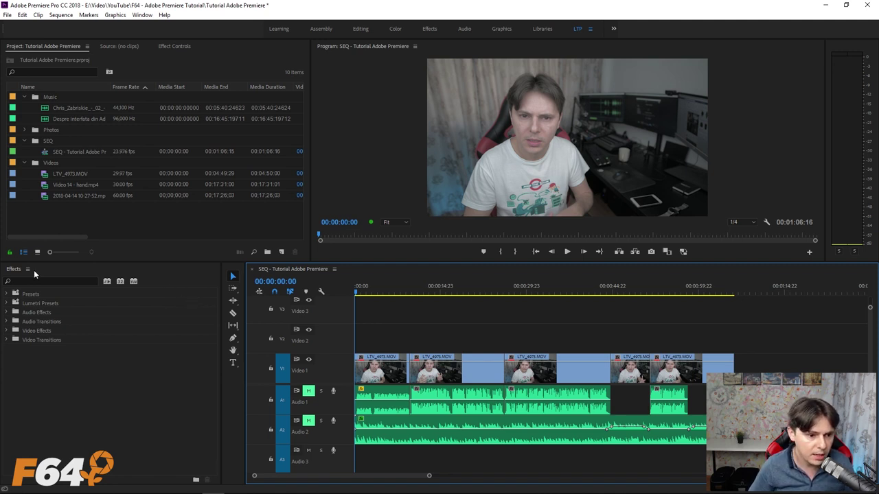
Bring up the empty Effect Controls panel in place of the project bin, checking it under Window
left_click(174, 46)
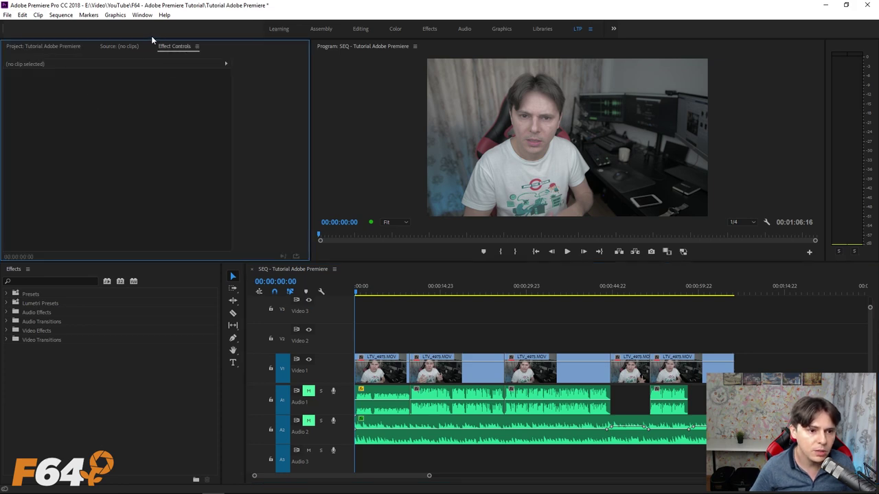
left_click(142, 15)
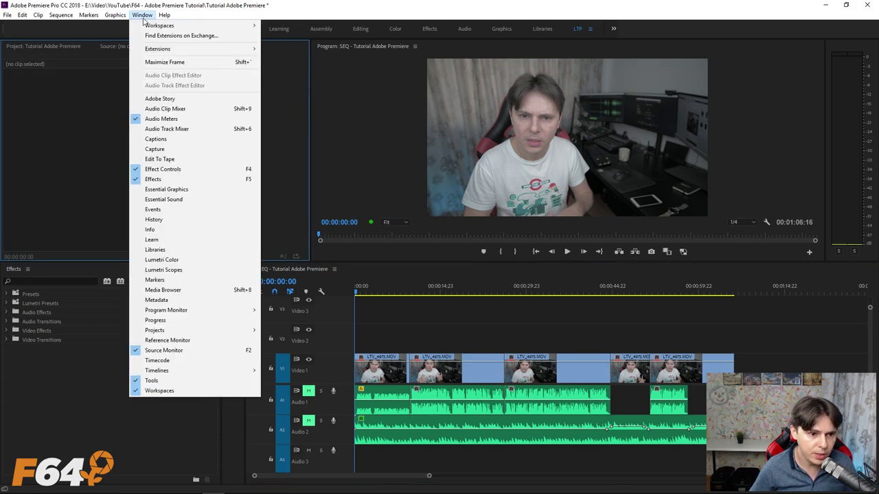
left_click(165, 181)
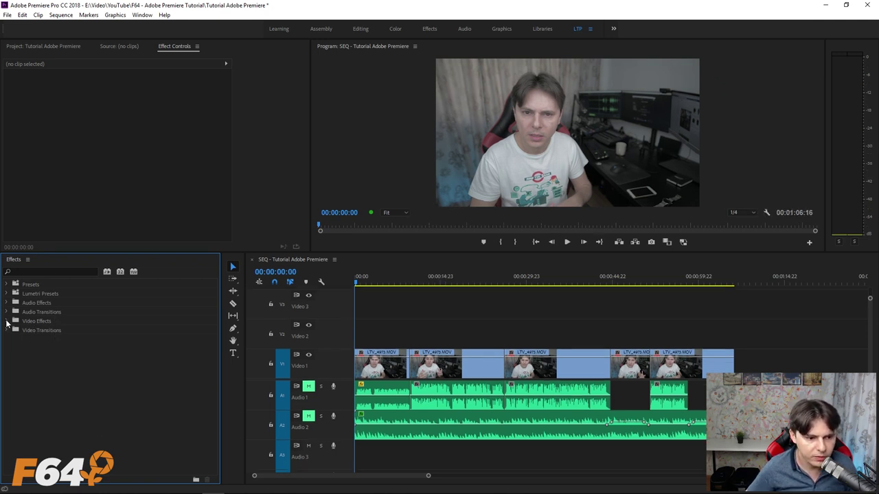
Expand Video Effects, Adjust and Blur & Sharpen in the Effects panel, and select Gaussian Blur
left_click(7, 322)
scroll(112, 326, "down", 1)
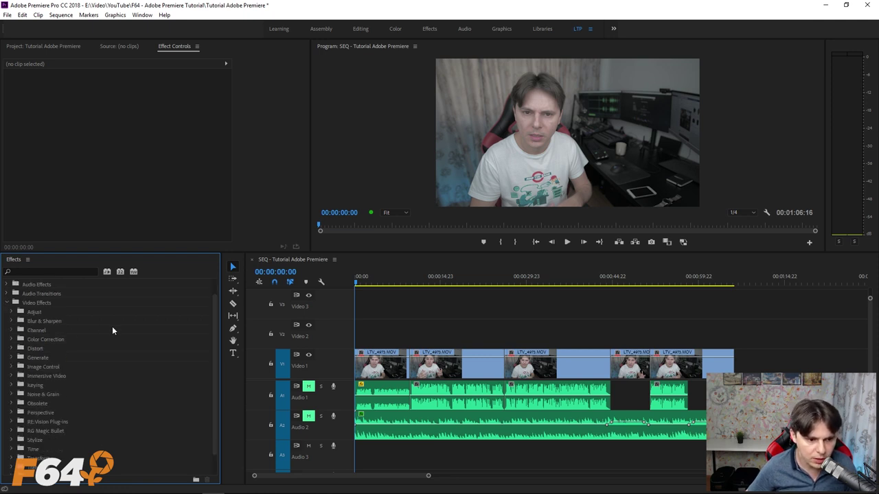
left_click(11, 314)
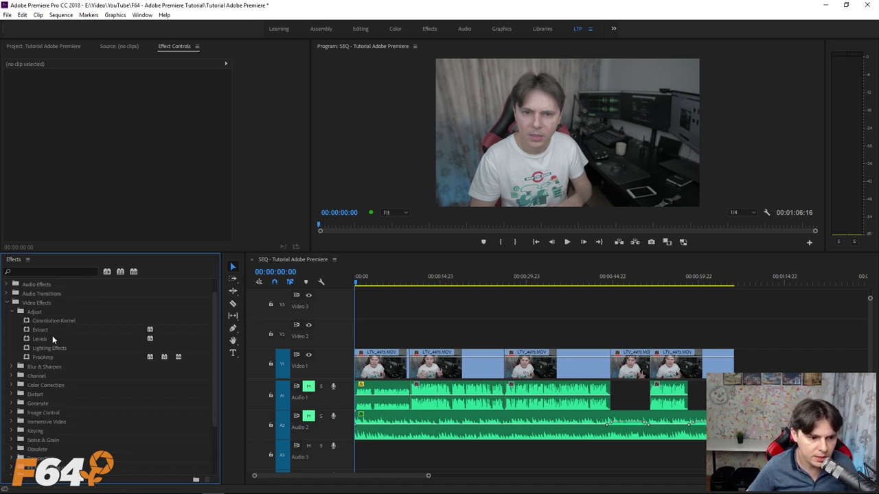
left_click(10, 367)
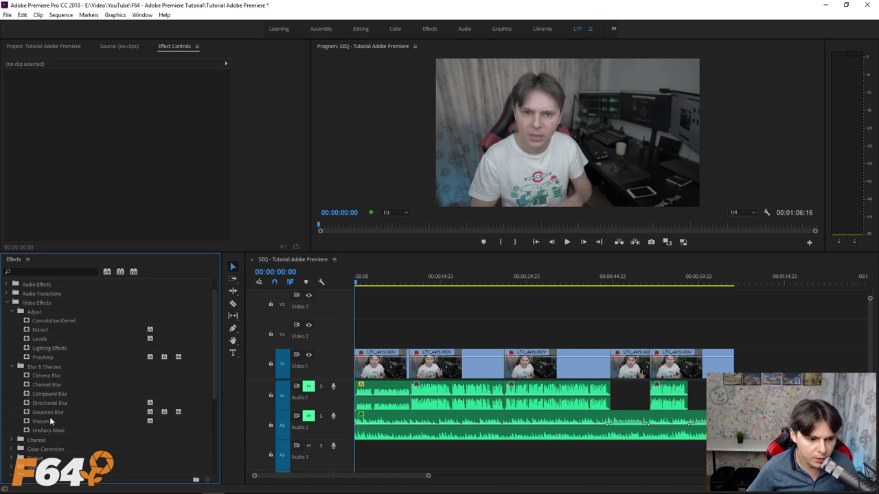
scroll(84, 338, "down", 2)
scroll(84, 338, "down", 2)
scroll(84, 338, "down", 2)
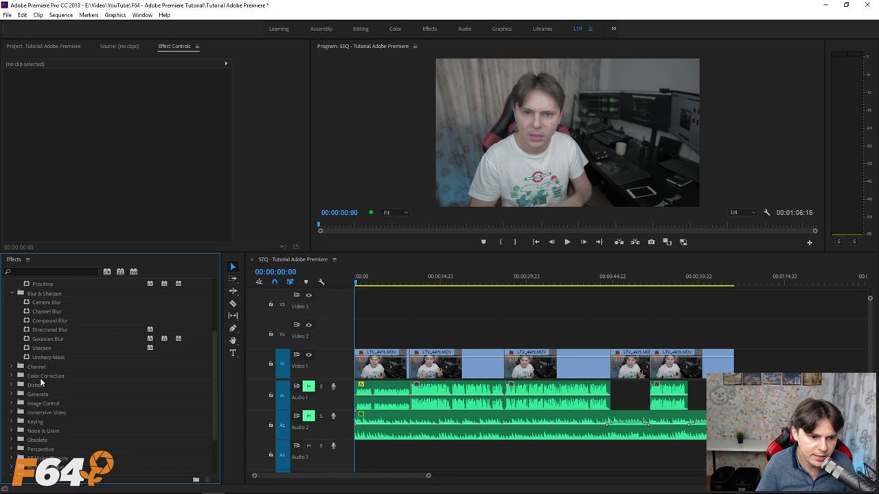
scroll(46, 358, "up", 2)
scroll(127, 367, "up", 1)
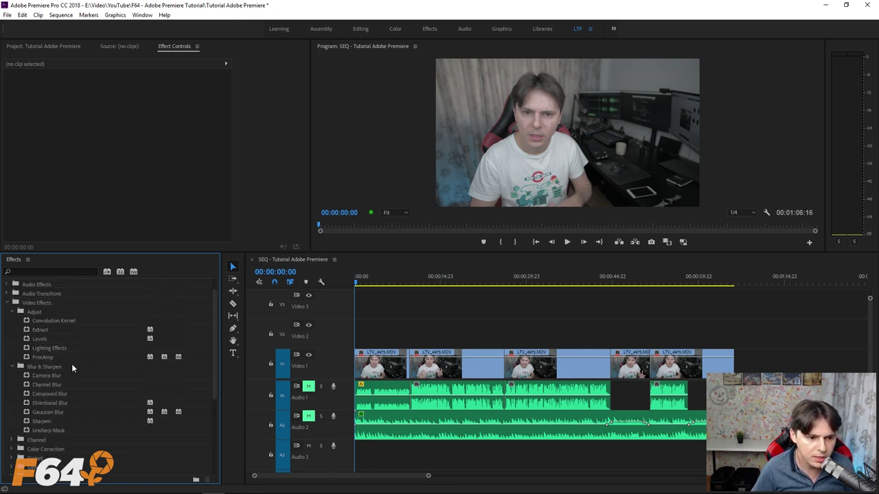
left_click(48, 412)
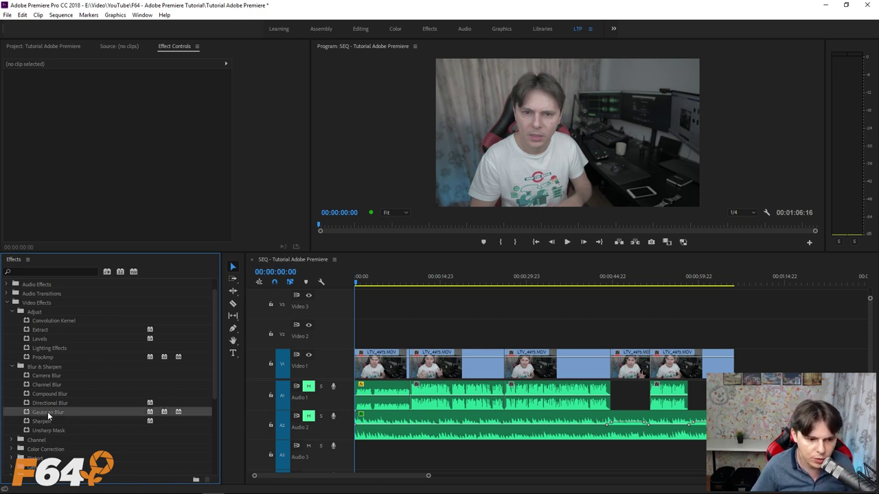
Apply Gaussian Blur to the first and second clips on Video 1
mouse_move(58, 412)
left_mouse_down()
mouse_move(365, 345)
mouse_move(388, 365)
left_mouse_up()
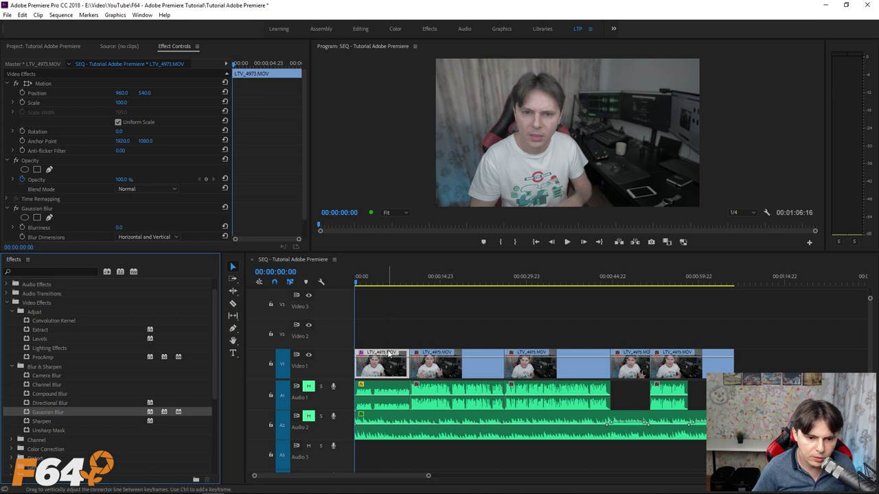
left_click(374, 278)
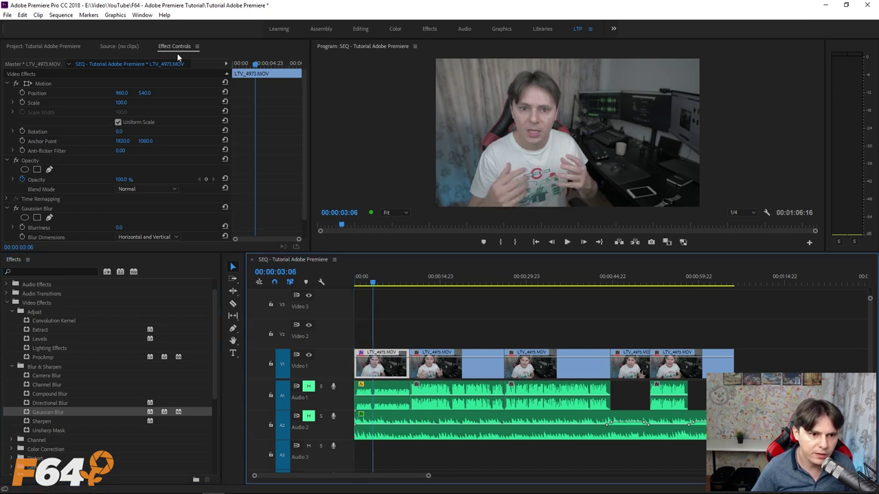
scroll(79, 187, "down", 1)
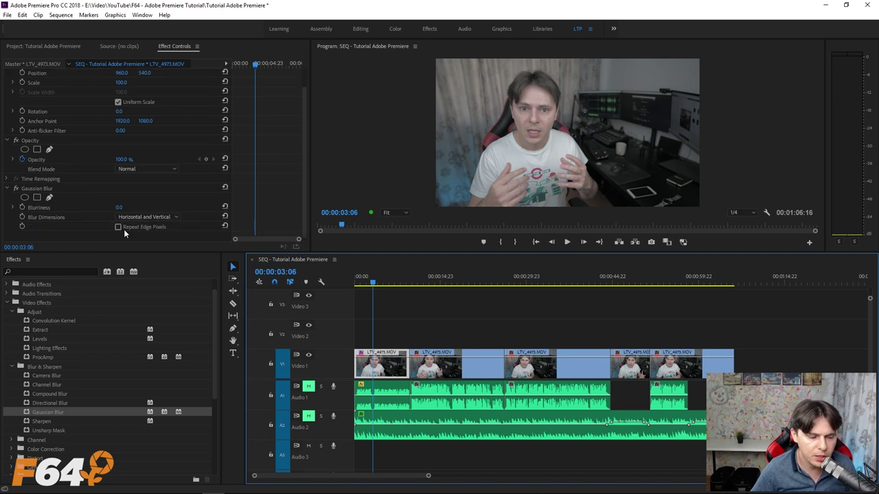
scroll(126, 109, "up", 1)
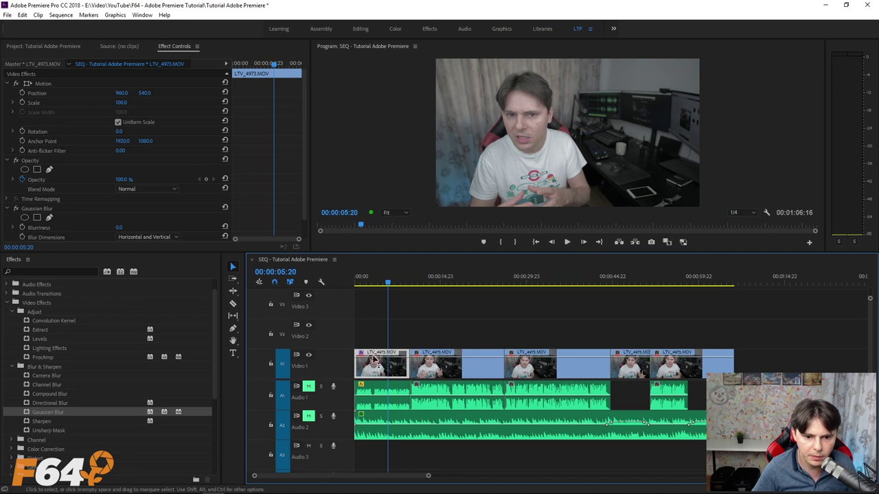
left_click(443, 350)
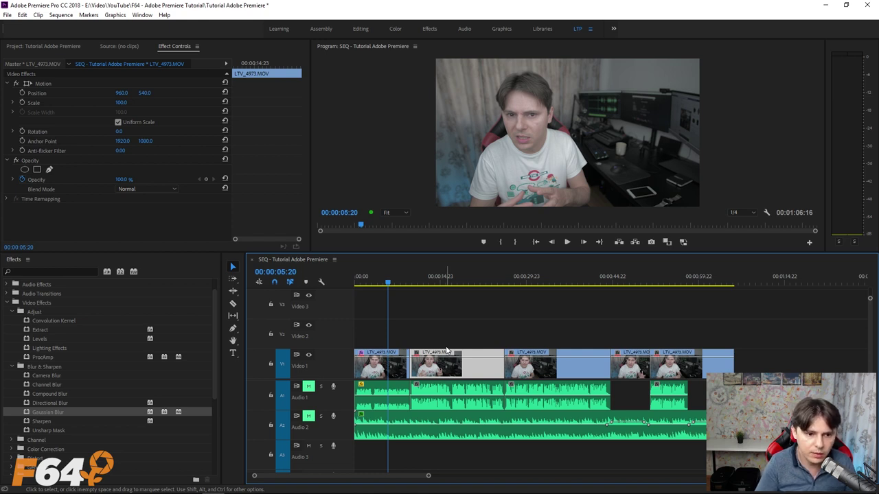
left_click_drag(446, 351, 446, 351)
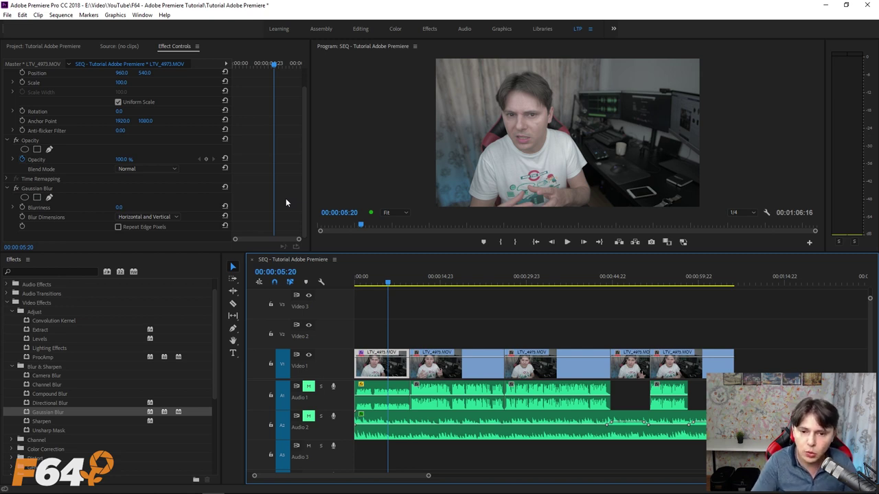
Try a higher Gaussian Blur Blurriness, then return it to 0.0 at 00:00:03:18
left_click(55, 187)
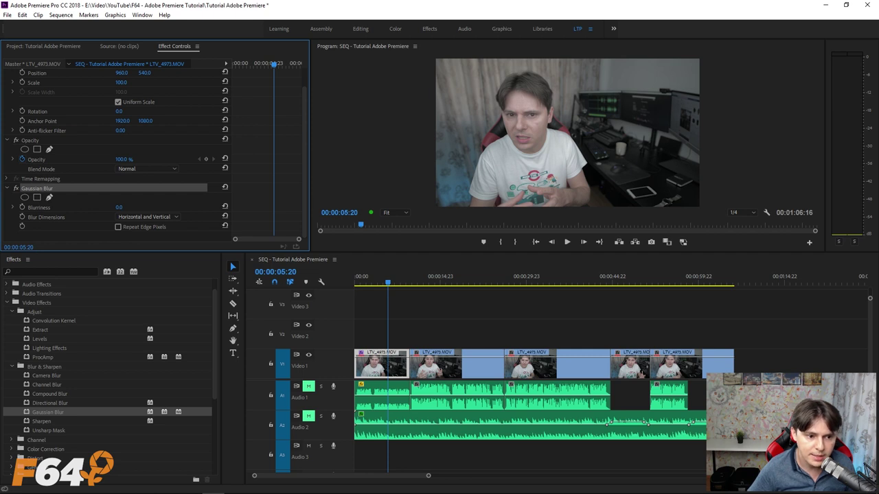
mouse_move(119, 207)
left_mouse_down()
mouse_move(165, 207)
mouse_move(76, 207)
left_mouse_up()
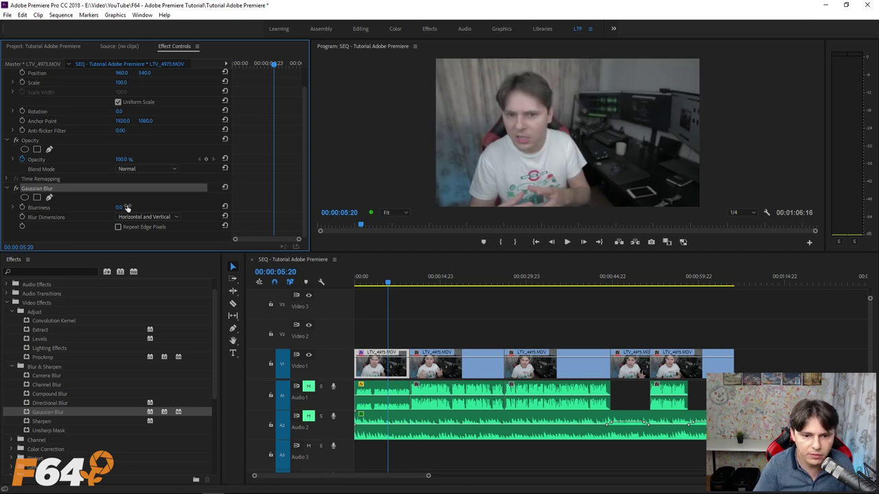
left_click(375, 282)
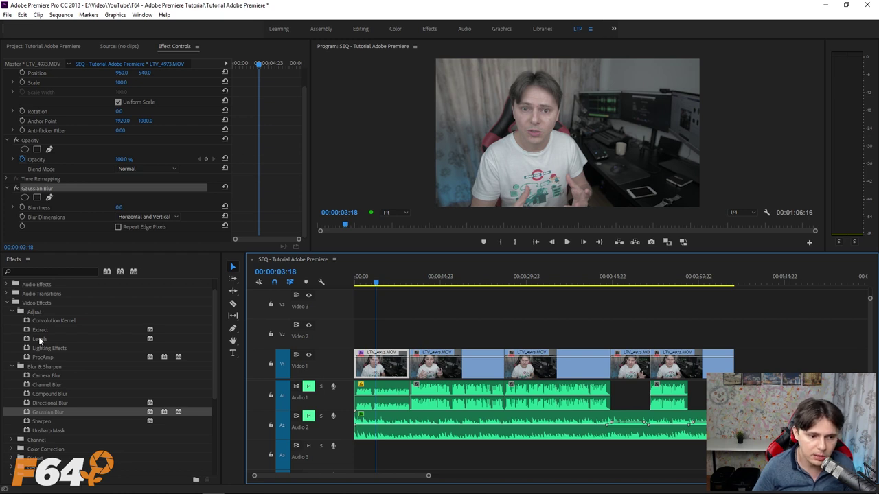
Add Levels to the first clip and try the (G) Gamma up and back down
left_click_drag(39, 340, 381, 364)
scroll(269, 165, "down", 3)
scroll(257, 173, "down", 3)
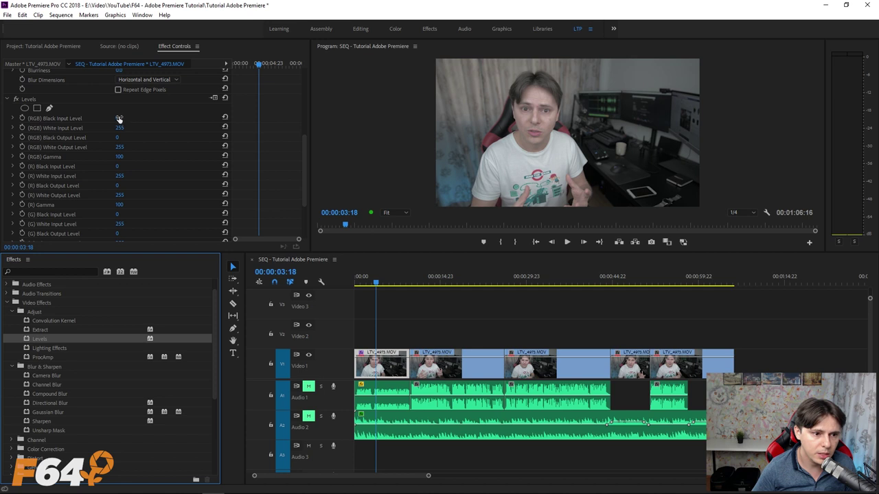
scroll(130, 200, "down", 1)
scroll(130, 201, "down", 2)
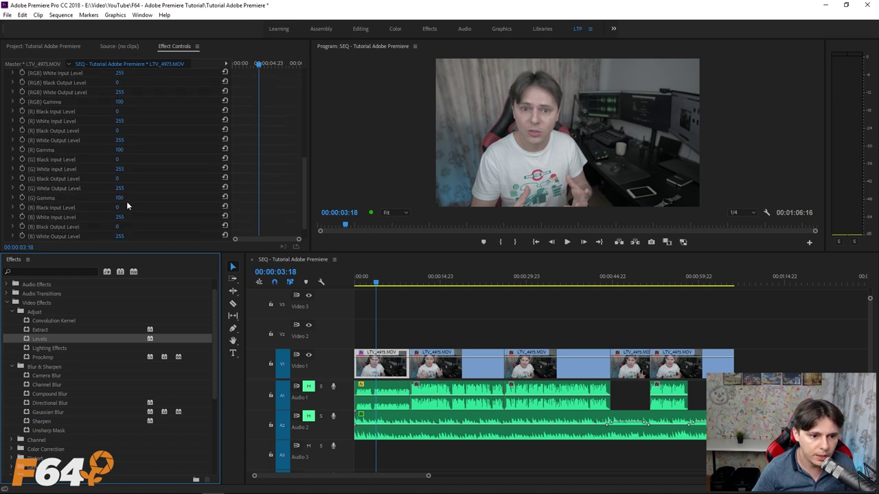
scroll(148, 187, "down", 1)
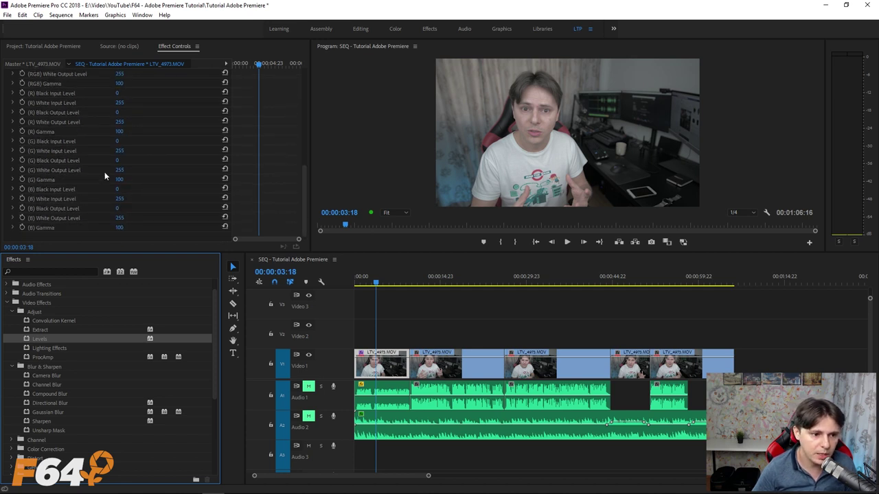
left_click(119, 180)
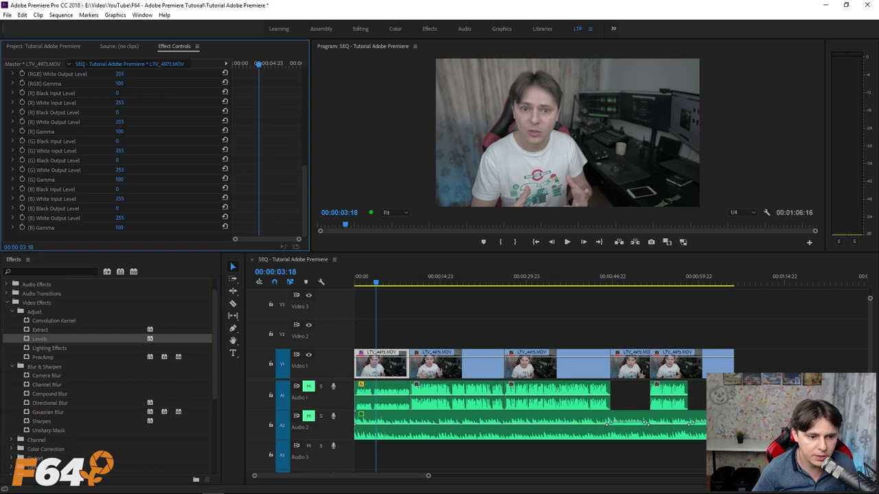
left_click_drag(120, 179, 146, 180)
left_click_drag(120, 180, 89, 179)
Set Levels RGB Black Input 63, RGB Gamma 160 and R Black Output 77
scroll(166, 159, "up", 3)
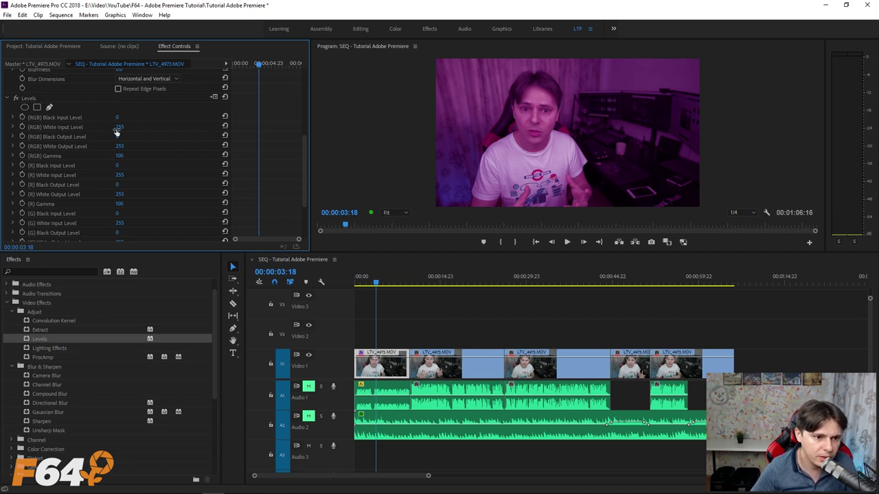
left_click_drag(116, 118, 134, 118)
left_click_drag(120, 156, 134, 156)
left_click_drag(117, 185, 134, 185)
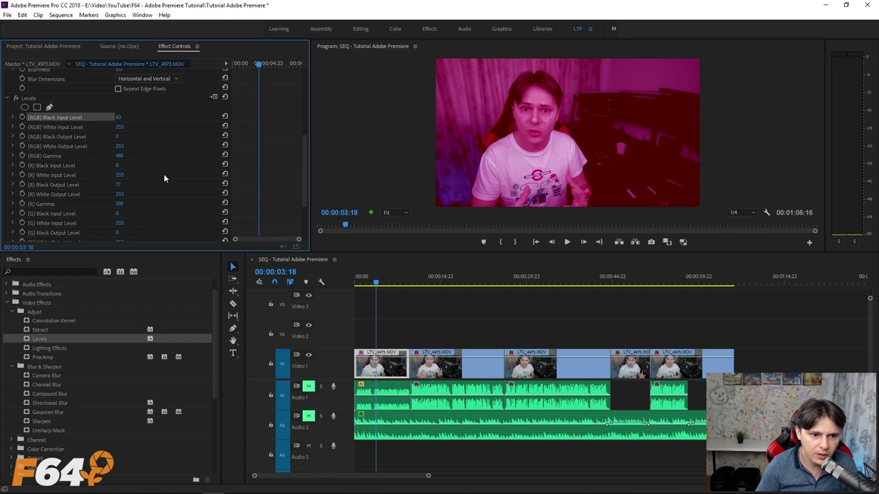
Reset Levels to defaults, and reset Gaussian Blur Blurriness from 96 back to 0.0
left_click(224, 97)
scroll(192, 203, "up", 2)
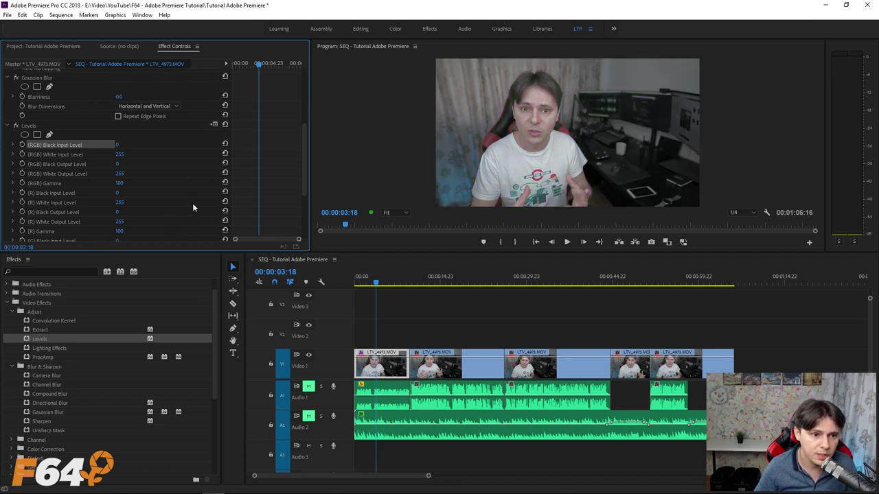
scroll(151, 149, "up", 2)
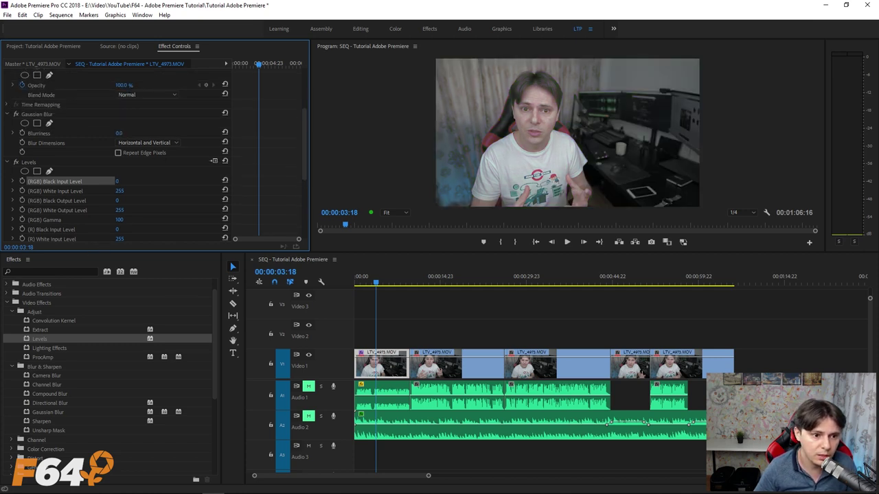
left_click_drag(119, 133, 178, 133)
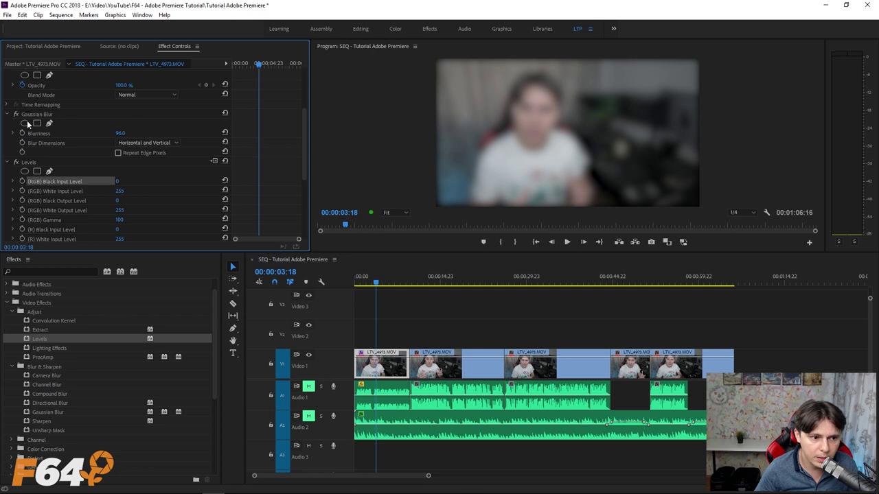
left_click(224, 132)
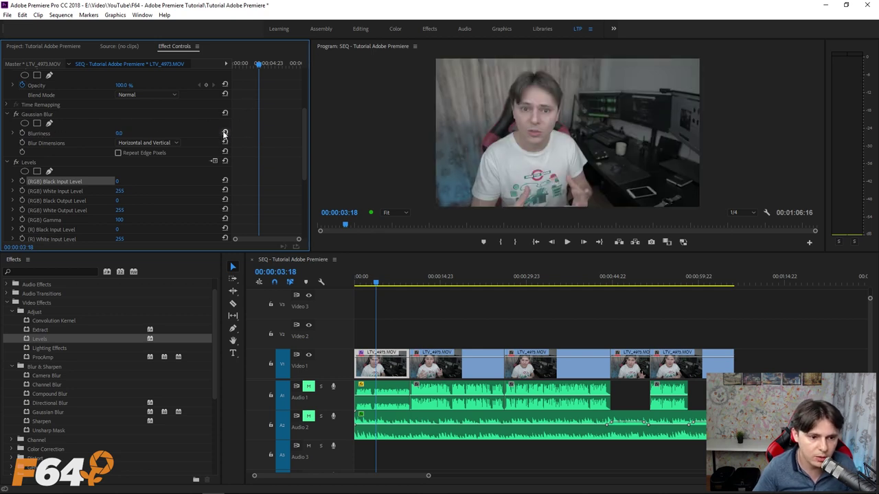
Widen the effect settings and keyframe area, and return the playhead to 00:00:00:00
left_click_drag(311, 152, 336, 151)
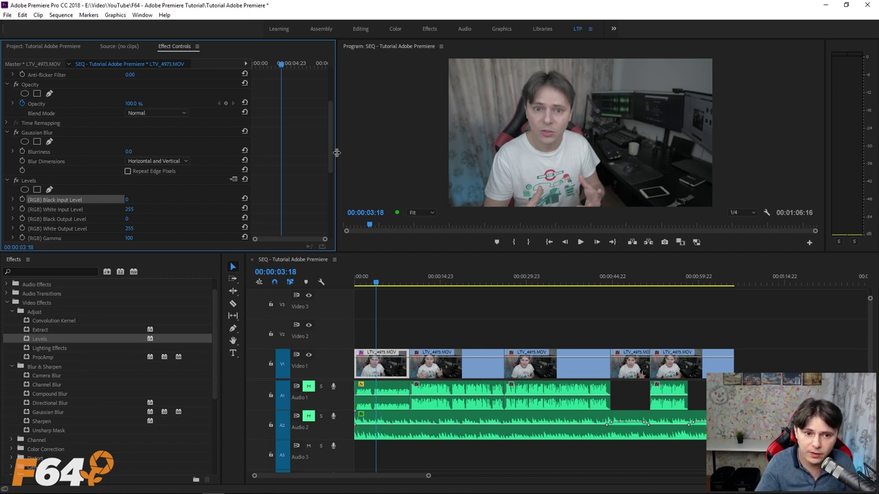
left_click_drag(337, 152, 417, 151)
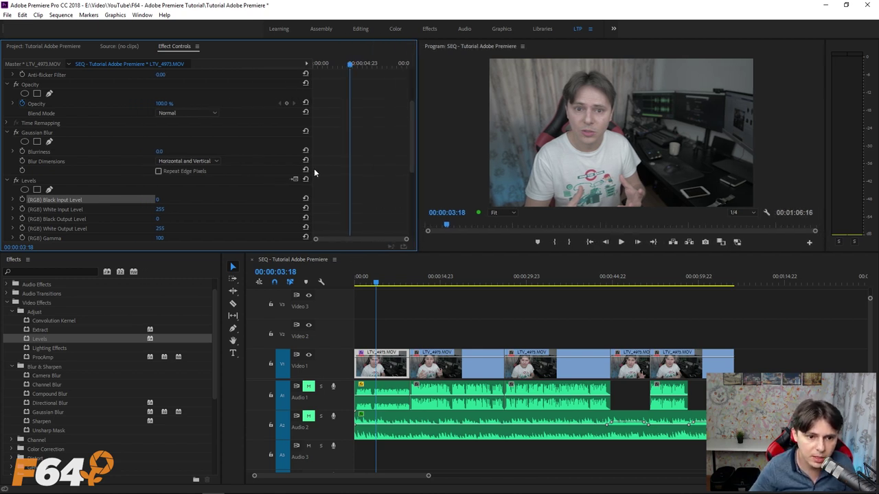
left_click_drag(287, 169, 236, 169)
left_click_drag(375, 281, 344, 280)
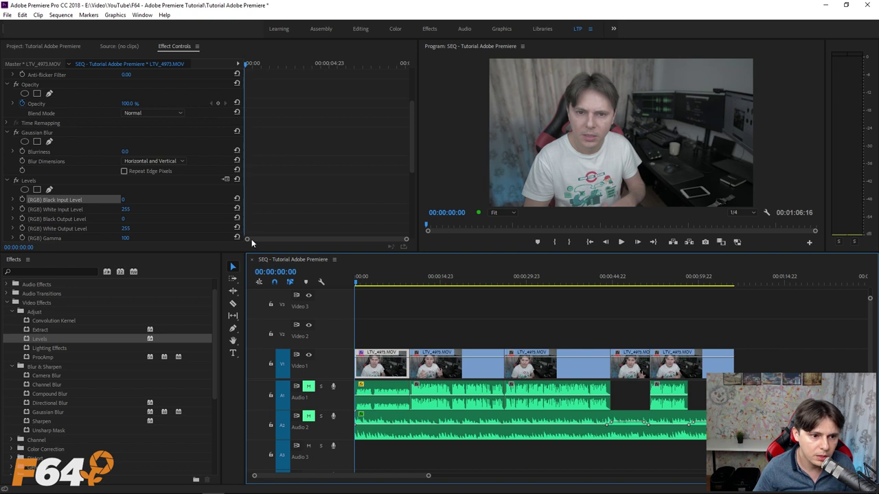
Set Blurriness to 84 at the sequence start and turn on its animation stopwatch
left_click(62, 199)
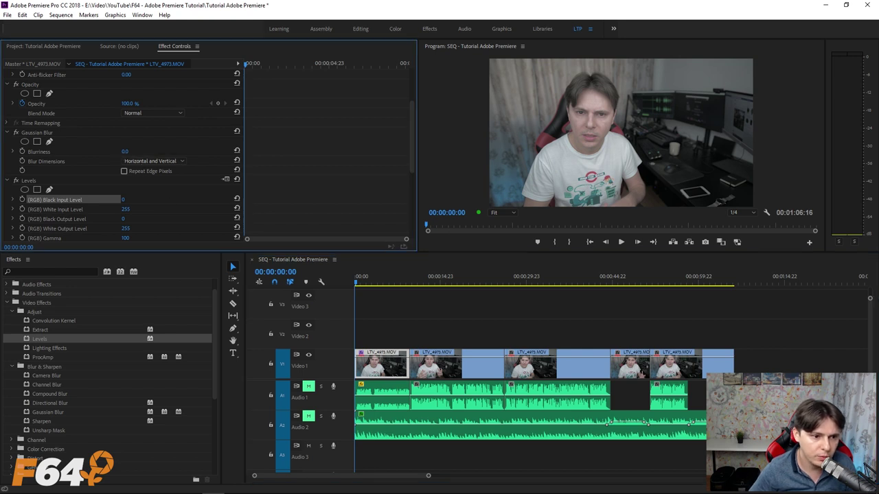
left_click_drag(124, 151, 178, 151)
left_click(378, 277)
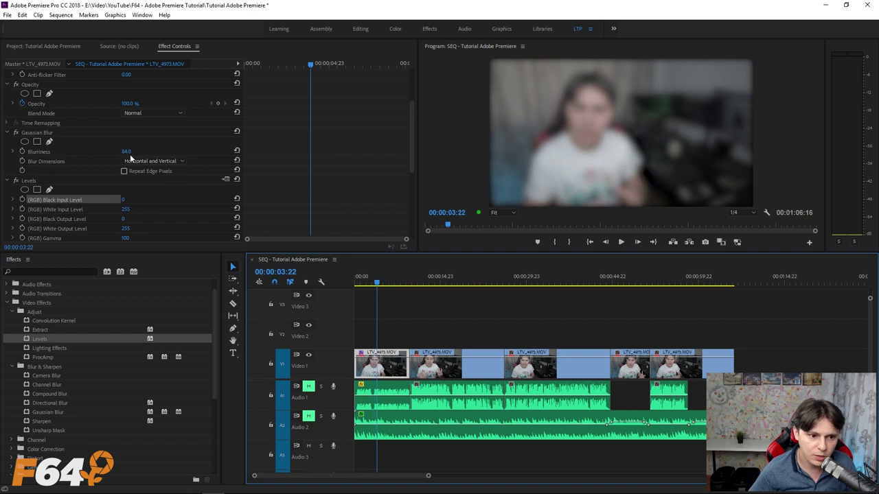
left_click_drag(378, 282, 334, 285)
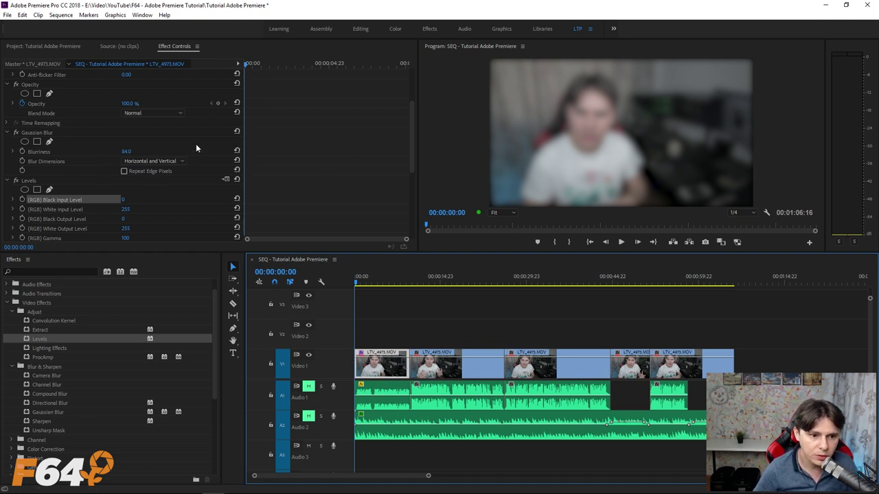
left_click(22, 152)
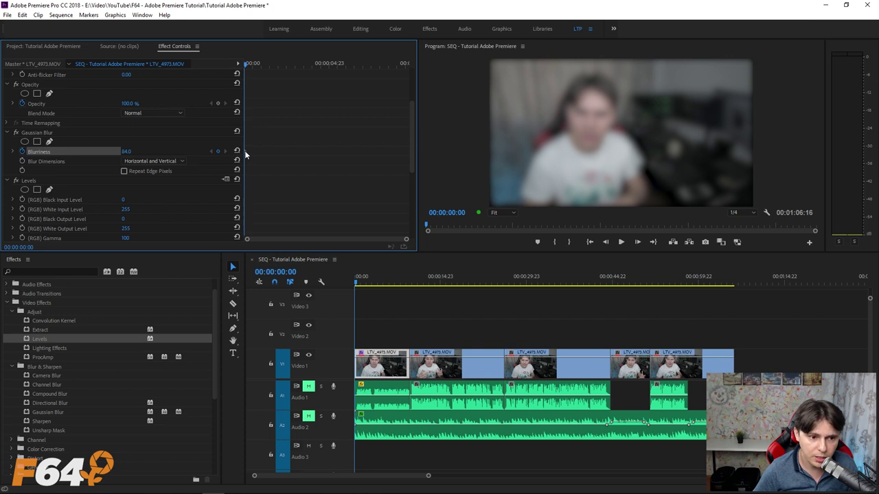
Add a later Blurriness keyframe at 0.0 and play back the blur animation
left_click_drag(366, 284, 374, 284)
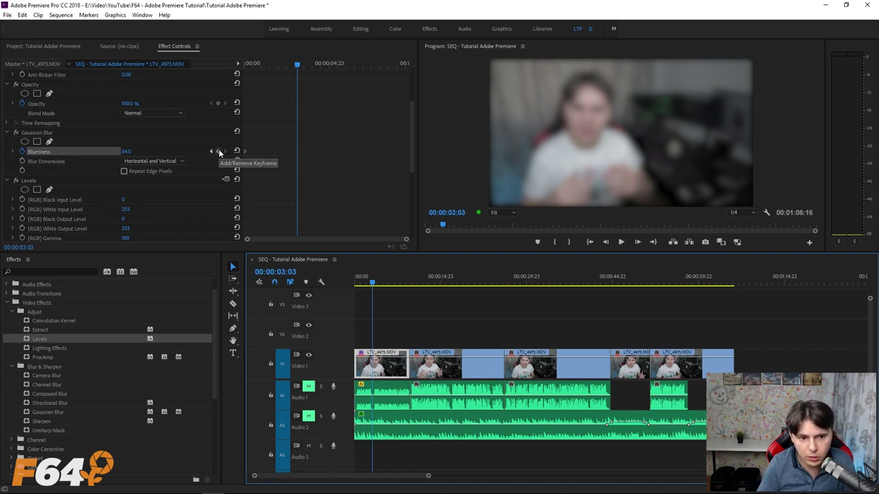
left_click(219, 151)
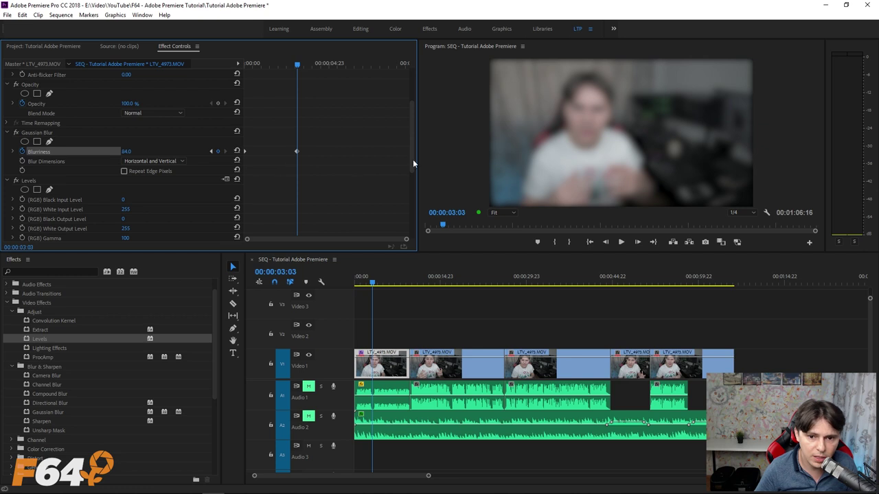
key("Return")
key("Home")
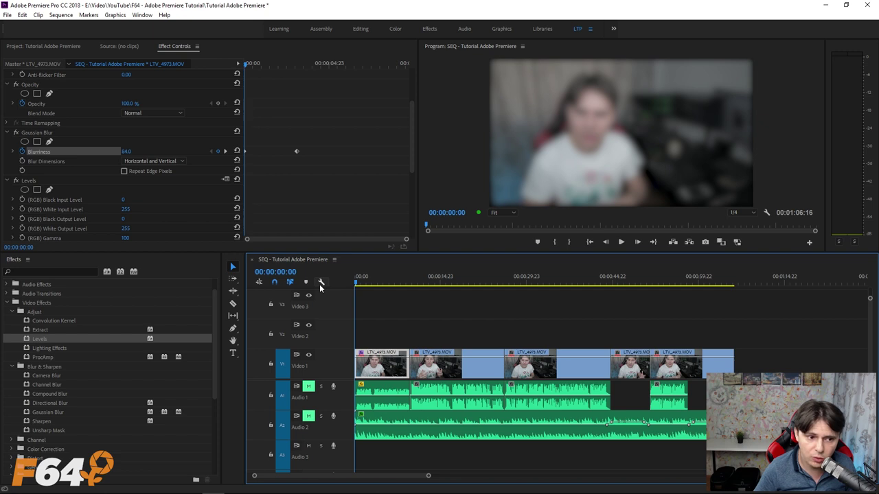
key("space")
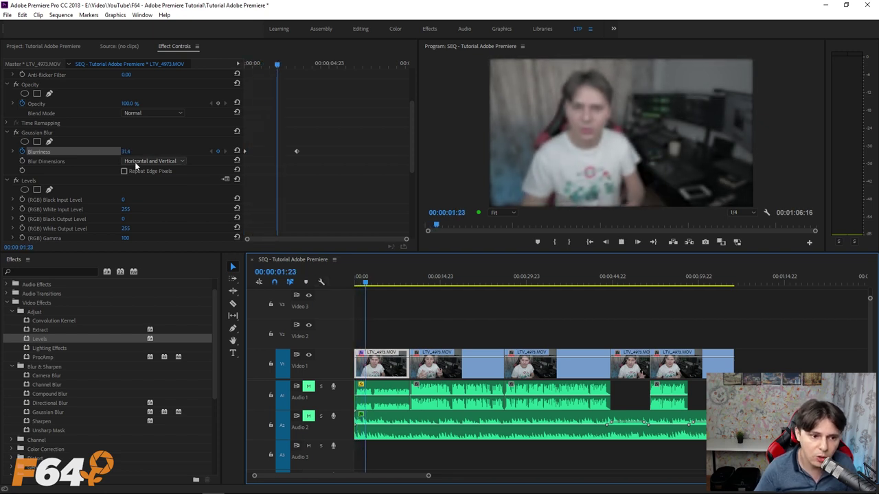
Move the 0.0 keyframe to 00:00:01:11 and replay from the start to check timing
left_click_drag(307, 64, 270, 67)
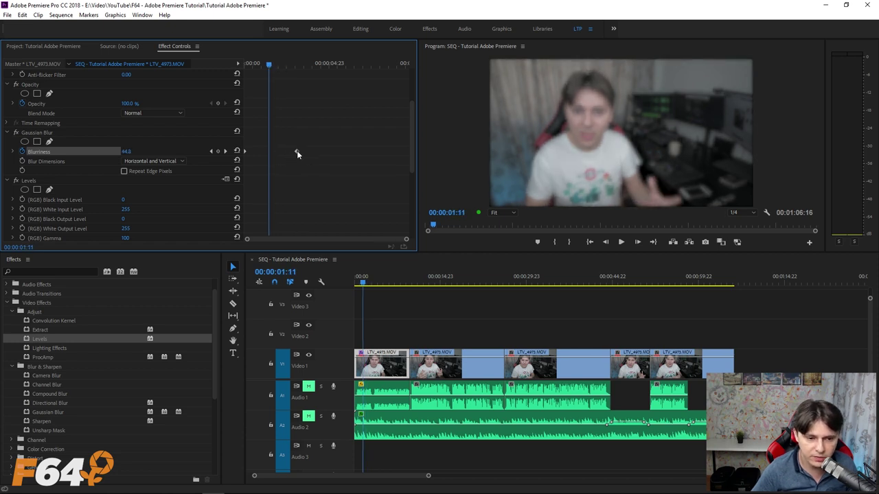
mouse_move(297, 151)
left_mouse_down()
mouse_move(311, 151)
mouse_move(269, 151)
left_mouse_up()
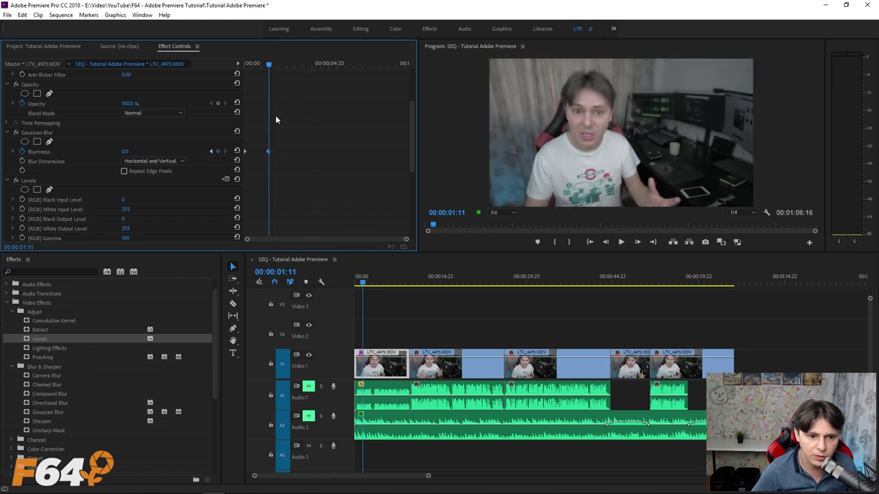
key("Home")
key("space")
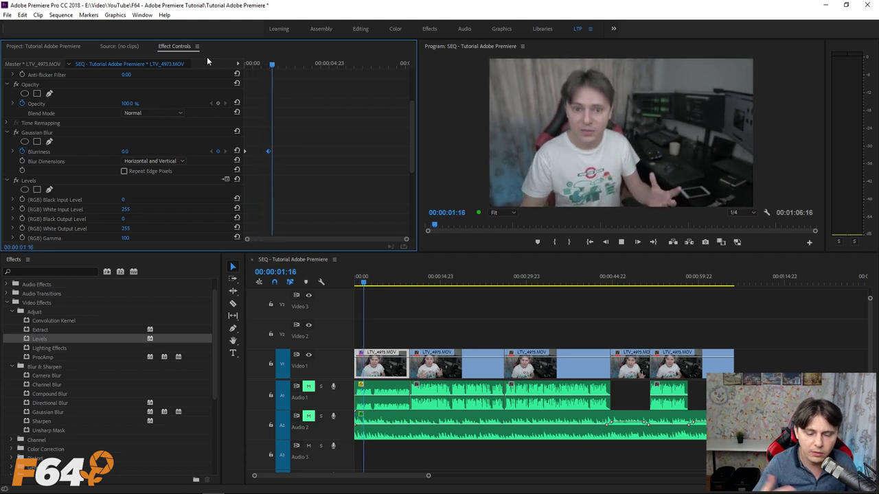
key("space")
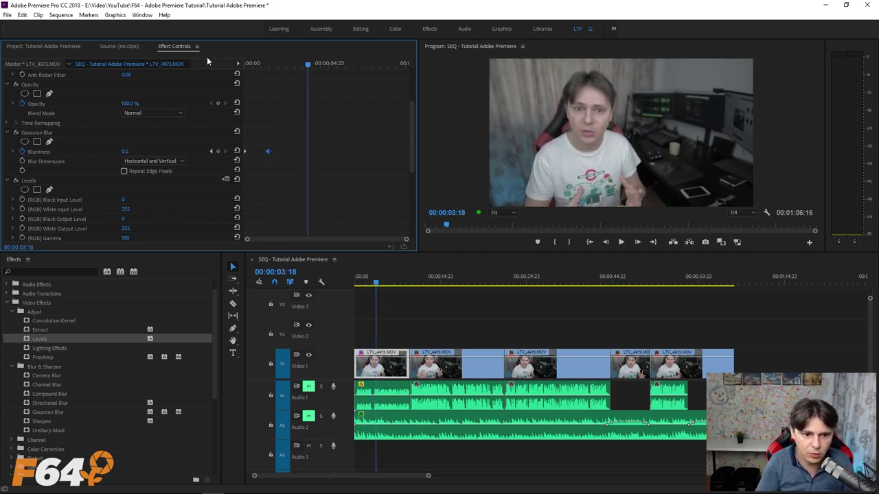
key("Home")
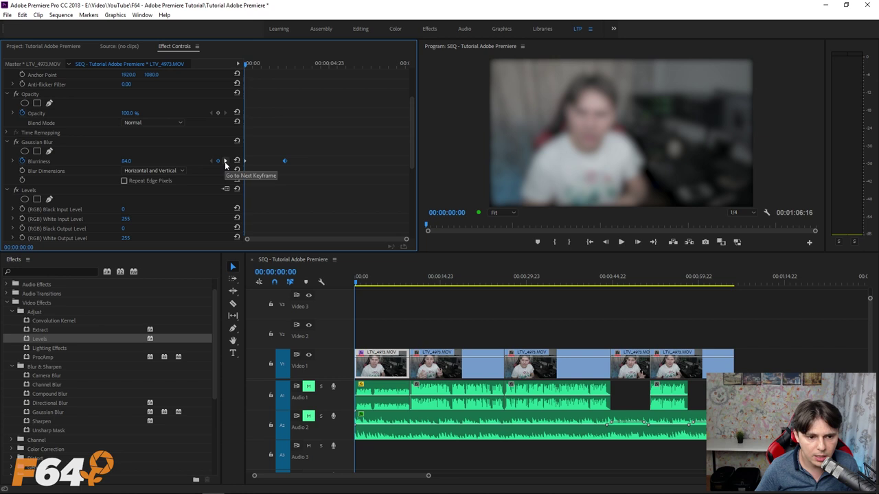
Replace the later Blurriness keyframe with a new one set to 1.0
left_click(224, 162)
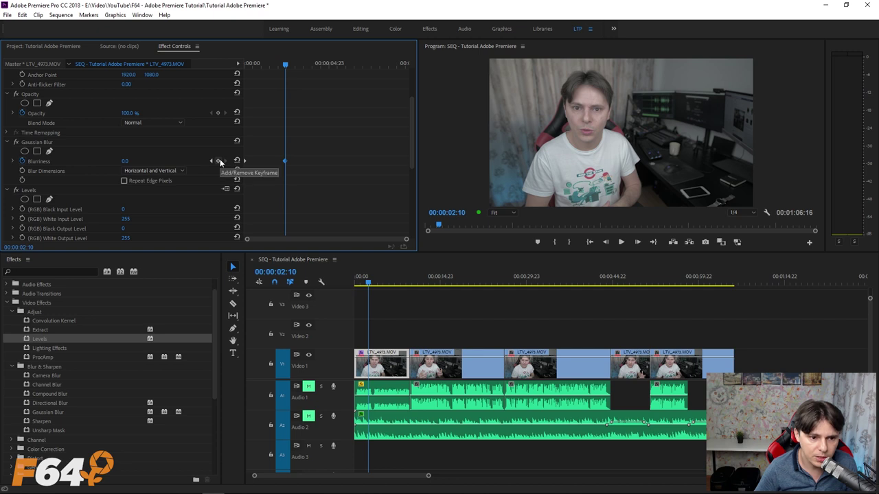
left_click_drag(300, 170, 272, 142)
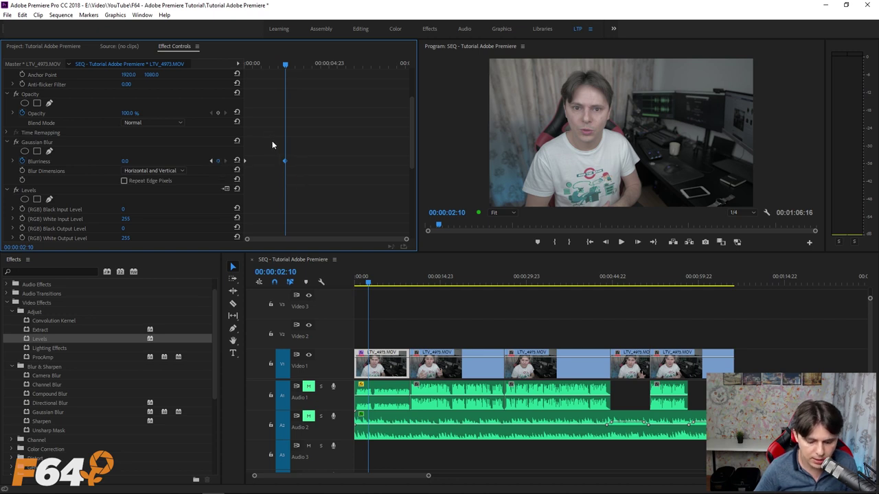
key("Delete")
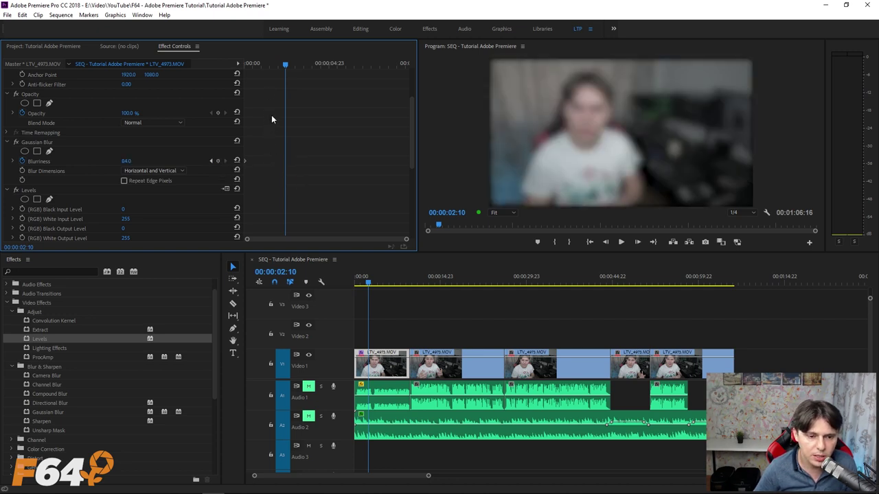
left_click(218, 161)
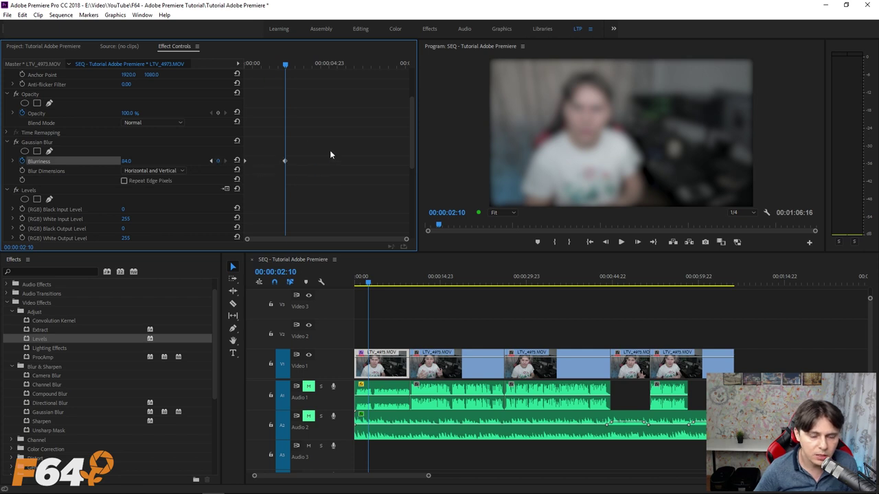
left_click(125, 161)
type("1")
key("Return")
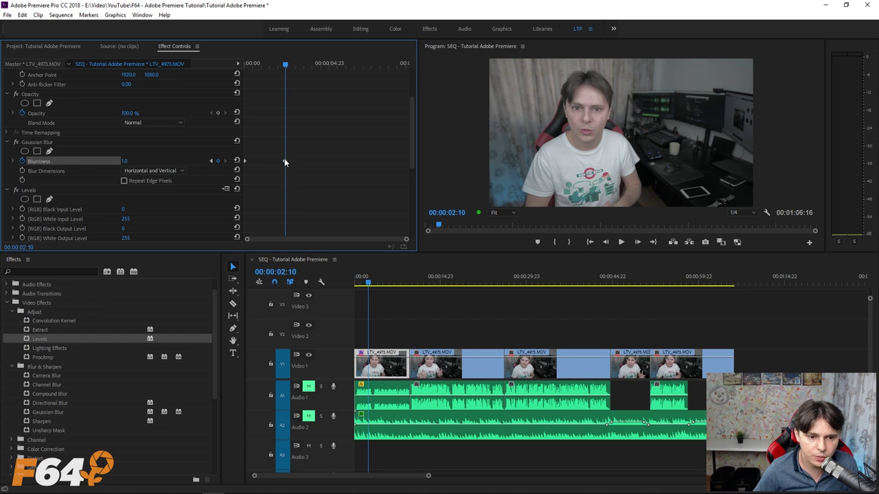
Try Blurriness 108 one frame later, remove that keyframe, and return to the first keyframe
key("Right")
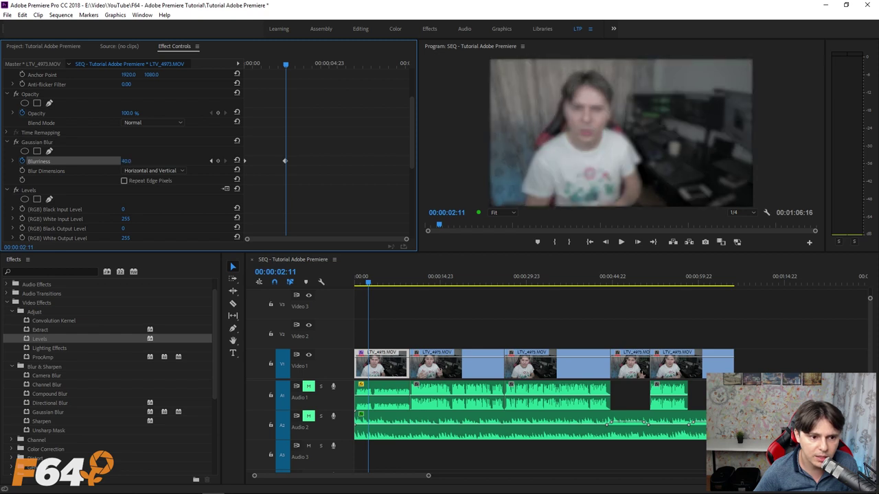
left_click_drag(124, 161, 256, 177)
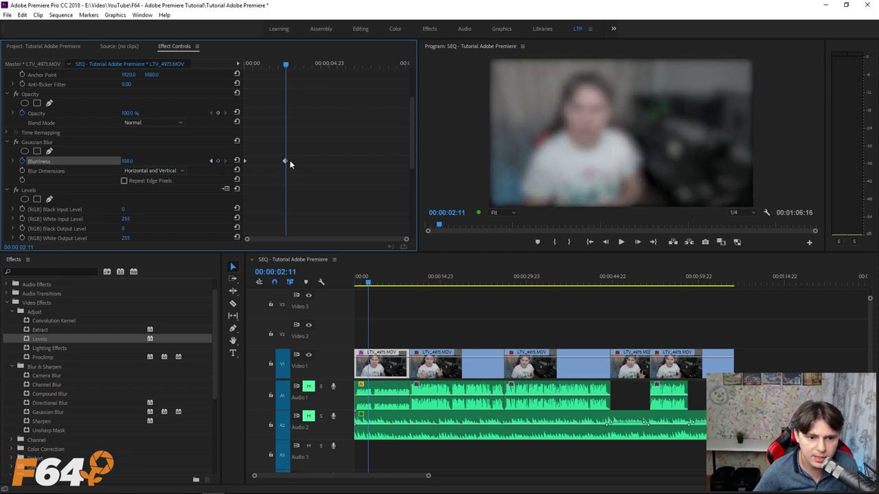
left_click(211, 160)
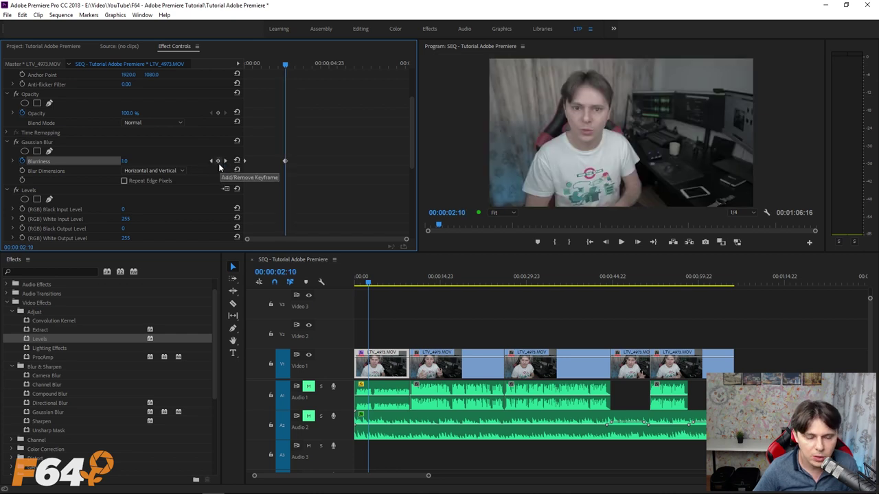
left_click(219, 162)
type("107.6")
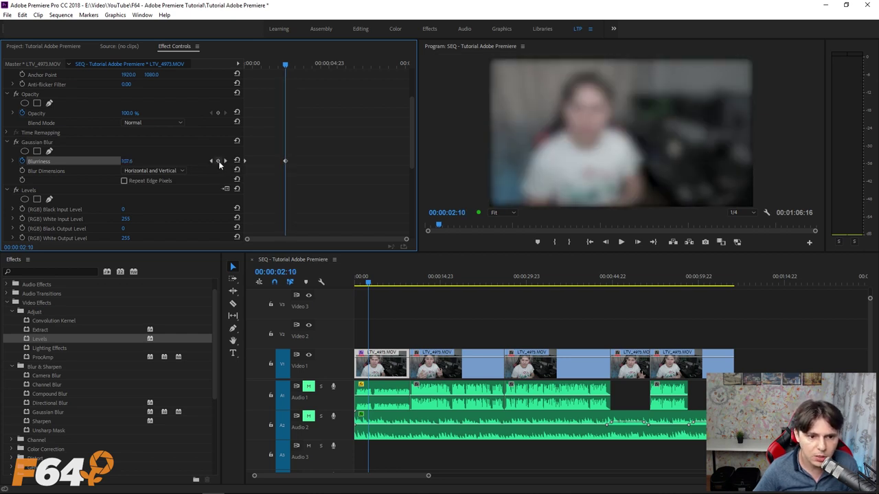
left_click(226, 160)
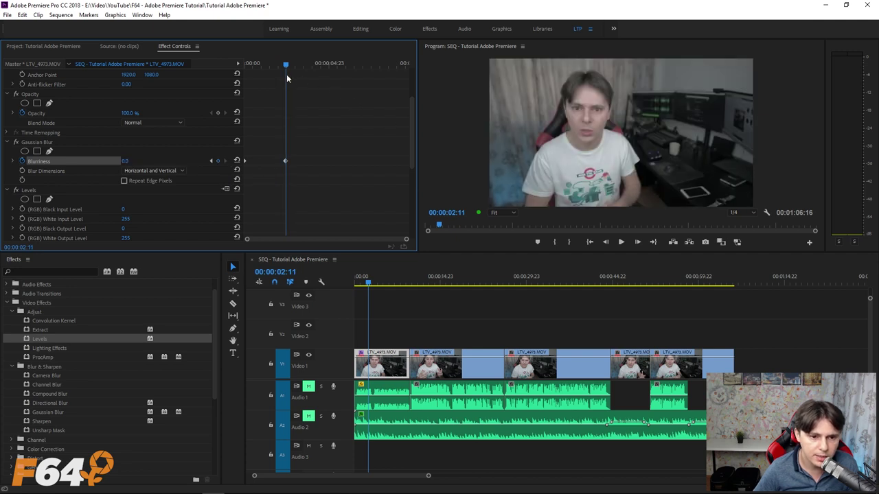
left_click(211, 161)
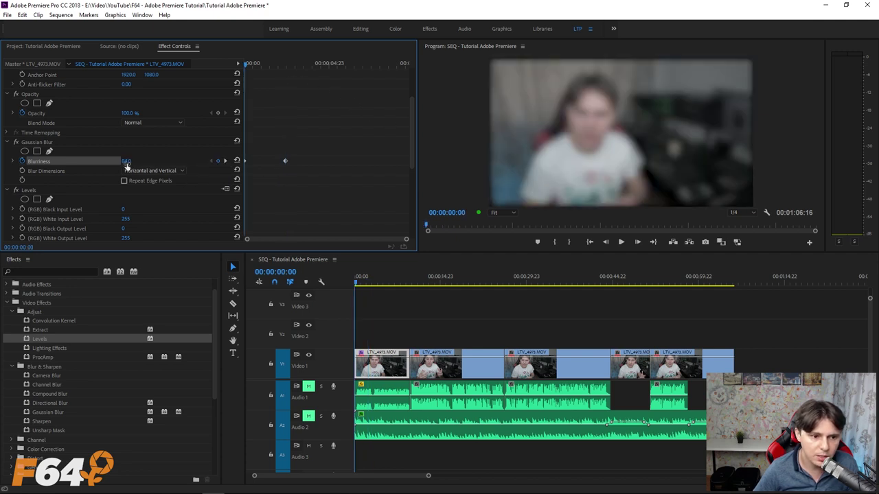
Set the starting Blurriness keyframe to 100
left_click(132, 161)
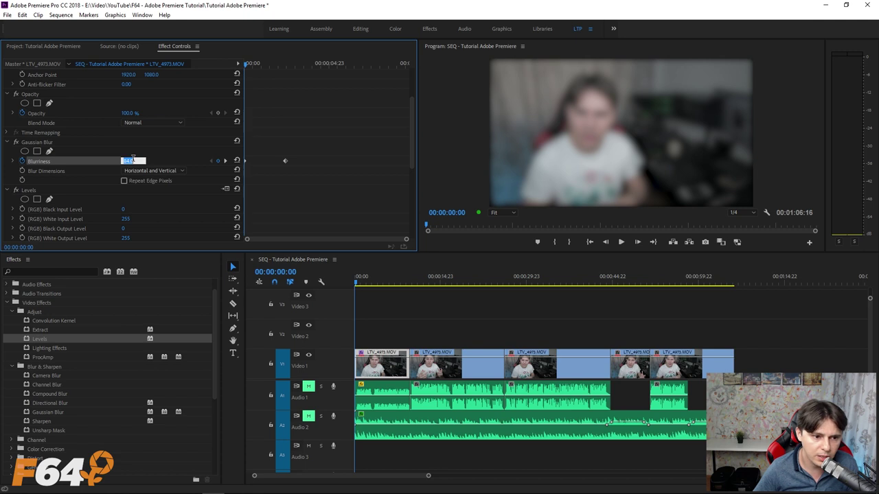
left_click(168, 158)
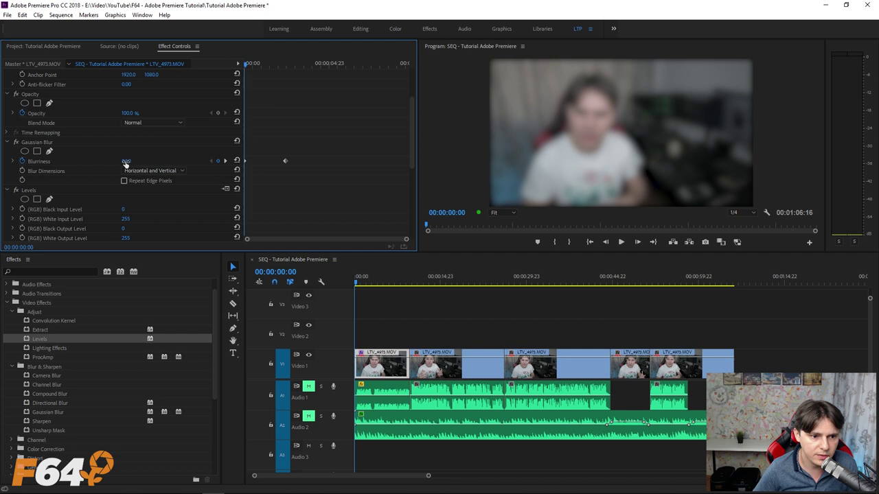
left_click(126, 162)
type("10")
key("Return")
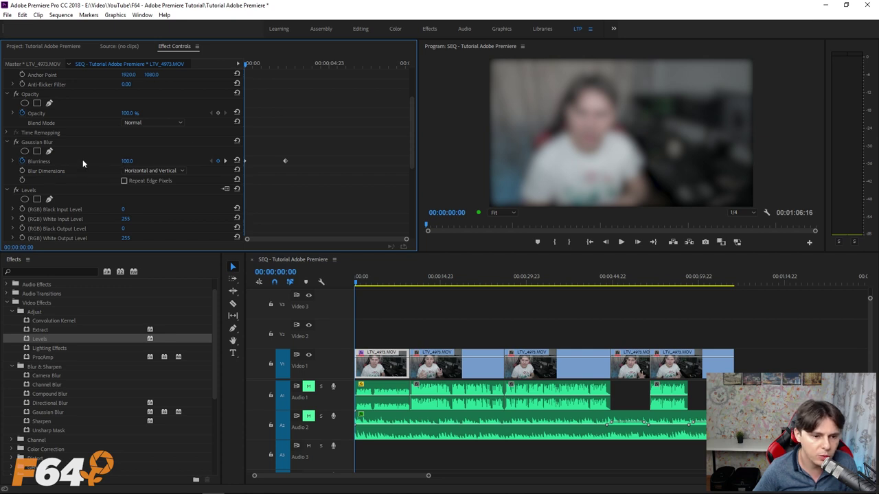
Set the Blurriness keyframe at 00:00:02:11 to 15
left_click(224, 160)
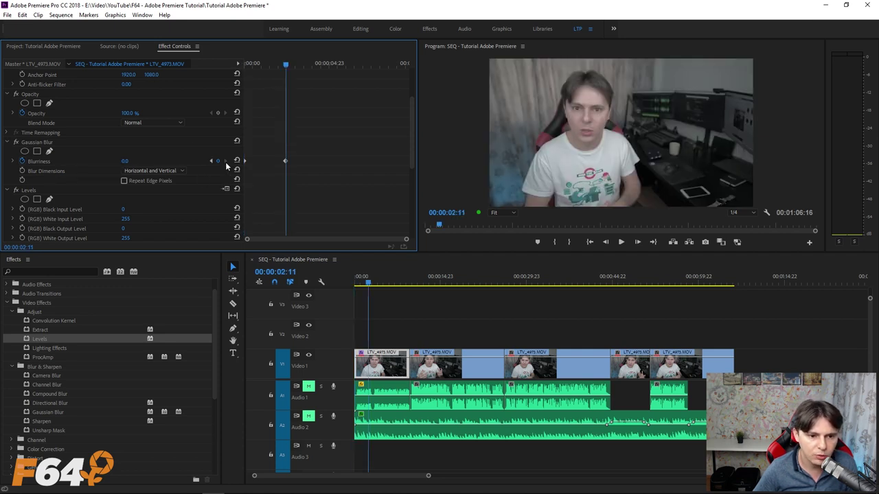
left_click(124, 162)
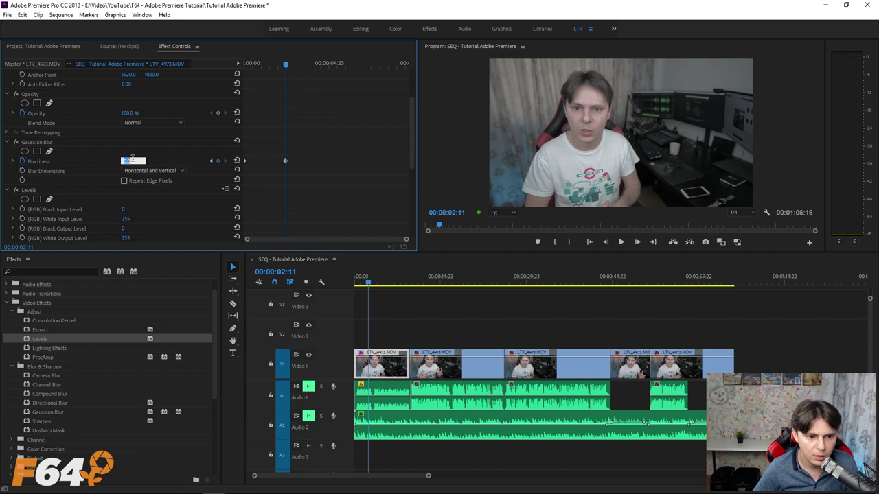
type("15")
key("Return")
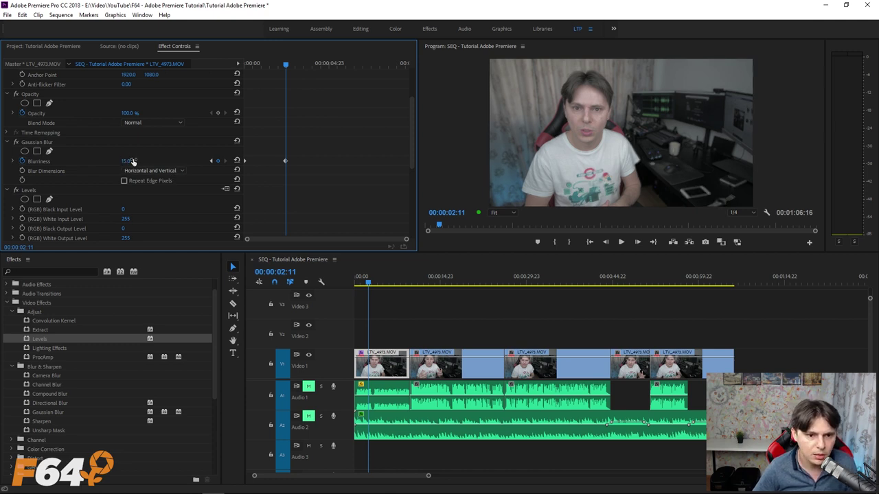
Add a Blurriness 0 keyframe at 00:00:02:22 and preview the fade from the start
left_click_drag(287, 65, 294, 66)
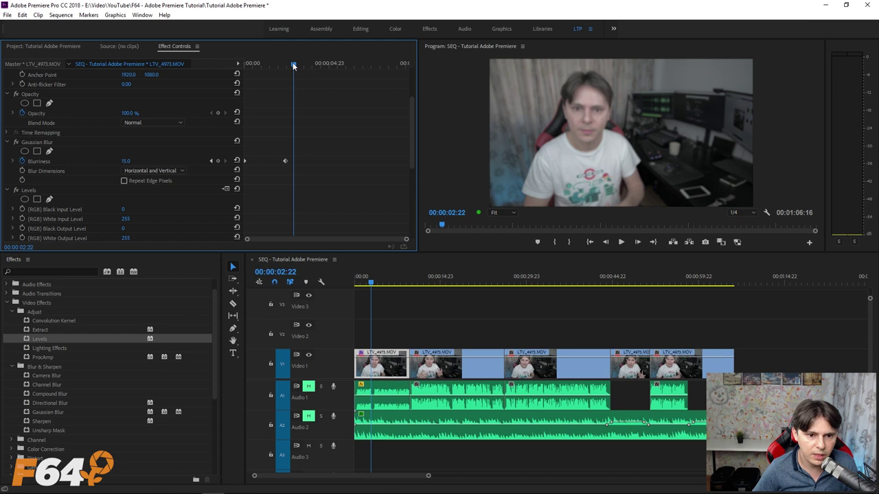
left_click(126, 161)
type("0")
key("Return")
key("Home")
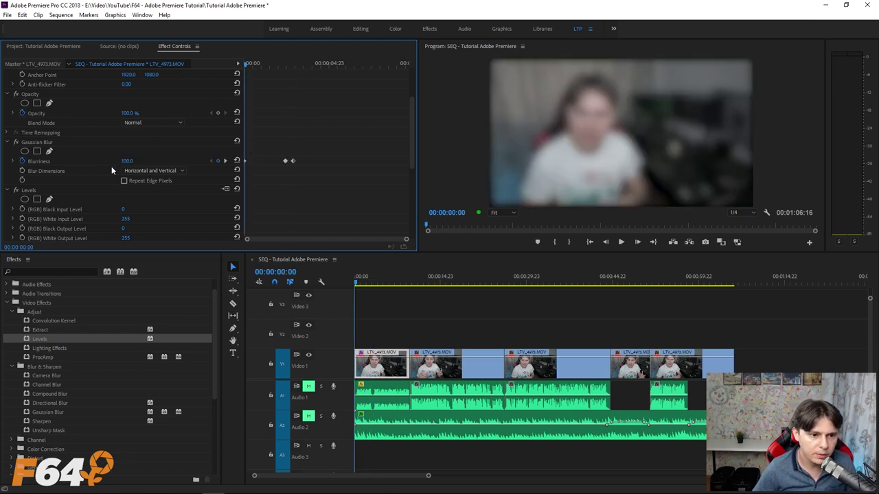
key("space")
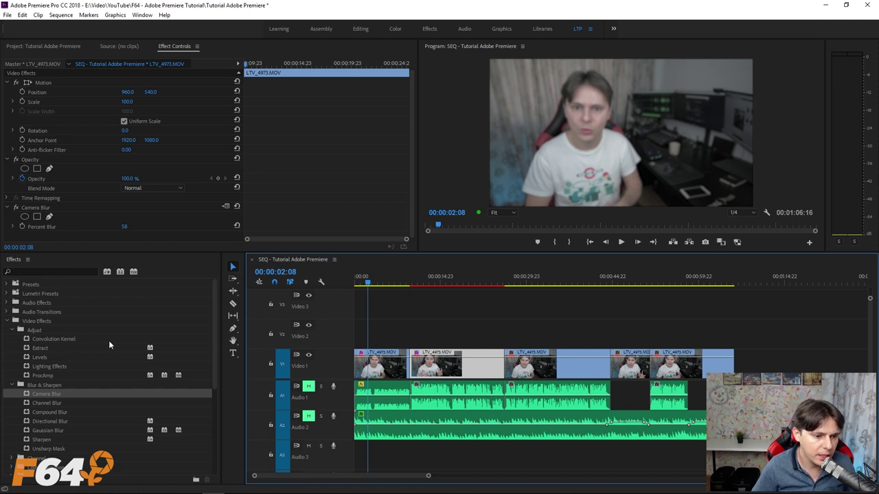
Search effects for 'gau' and apply Gaussian Blur to the first V1 clip, selecting it
left_click(54, 269)
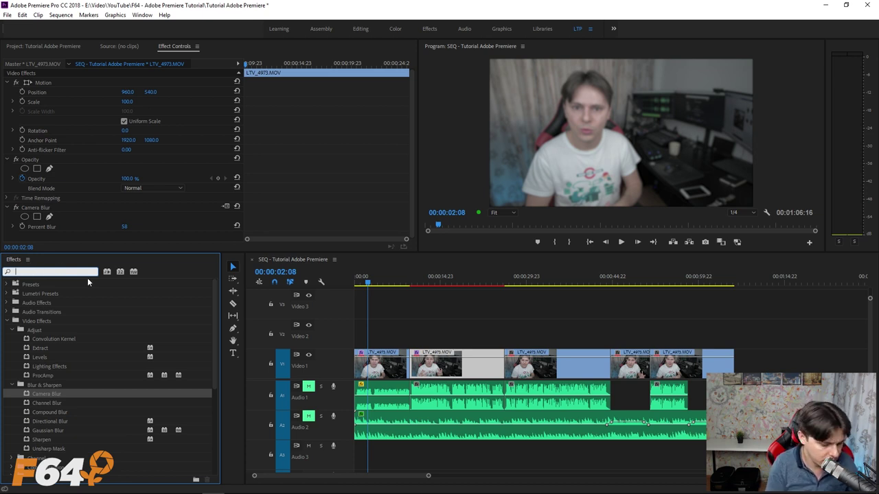
type("gau")
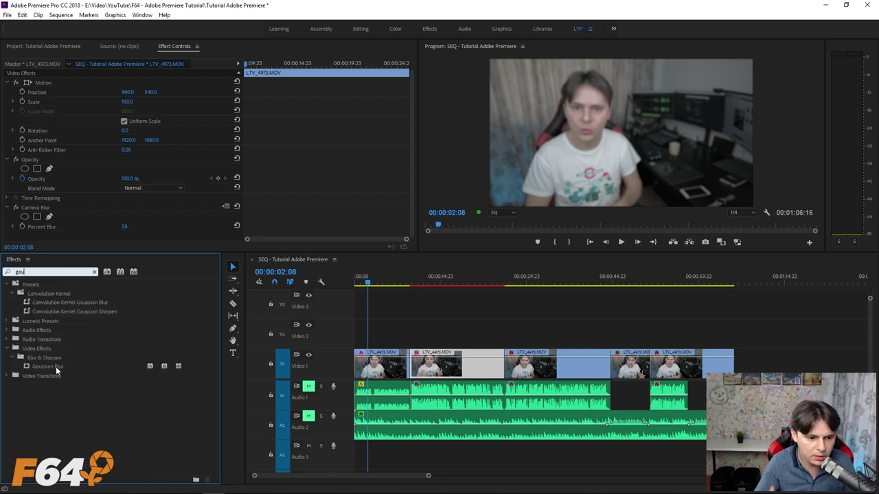
left_click_drag(56, 366, 383, 366)
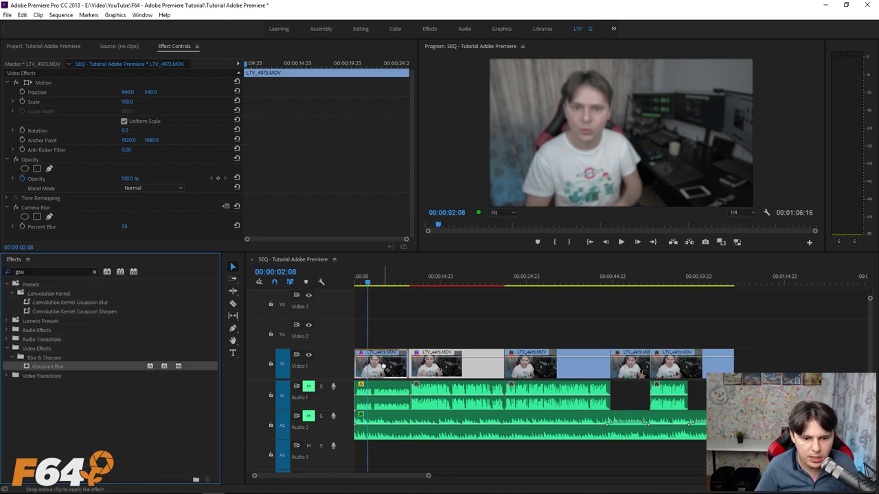
left_click(386, 365)
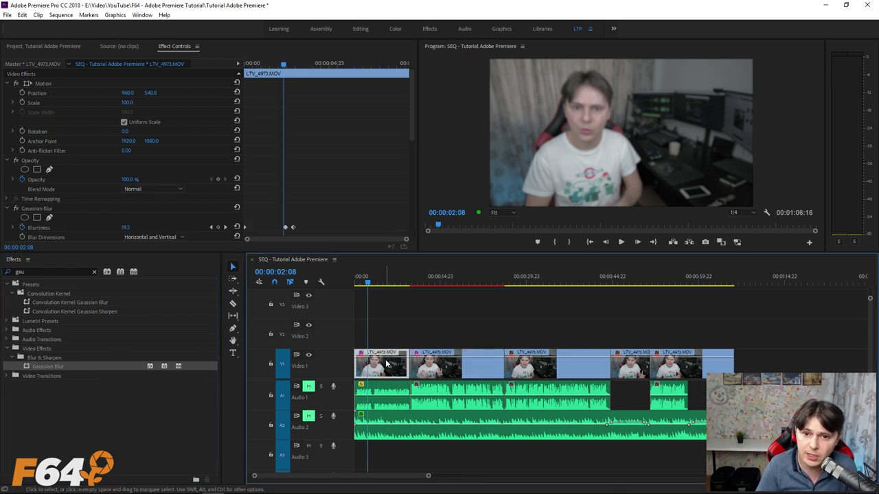
Collapse the Gaussian Blur and Levels settings and select Gaussian Blur
scroll(317, 168, "down", 1)
scroll(309, 168, "down", 3)
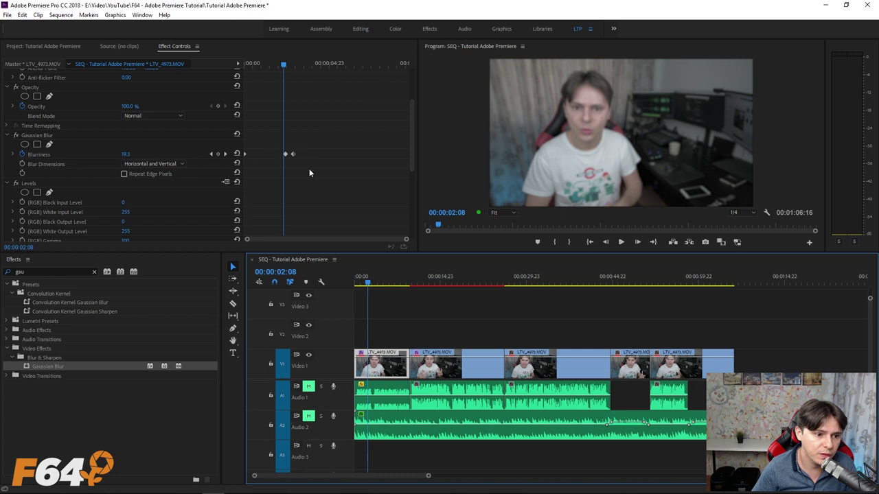
left_click(8, 137)
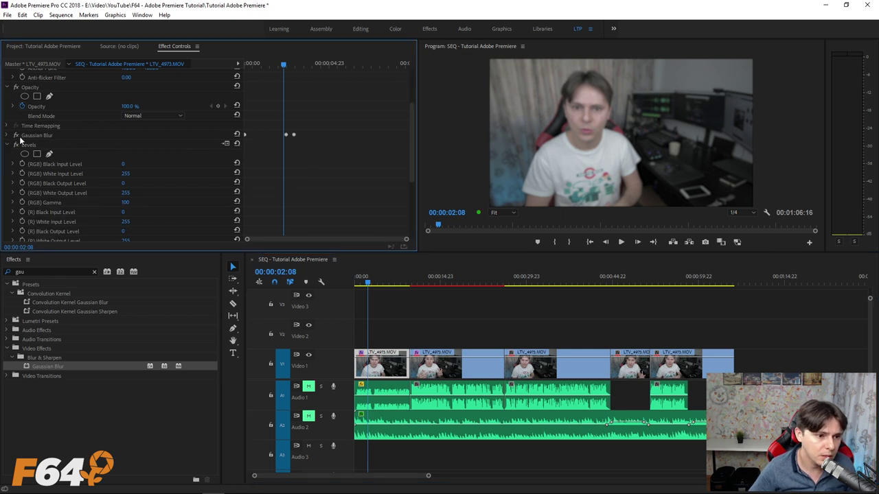
left_click(7, 145)
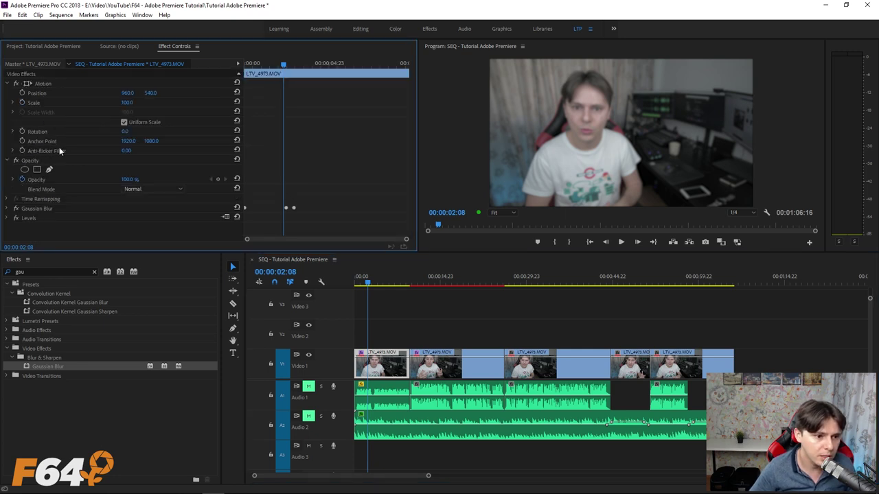
left_click(48, 208)
right_click(48, 208)
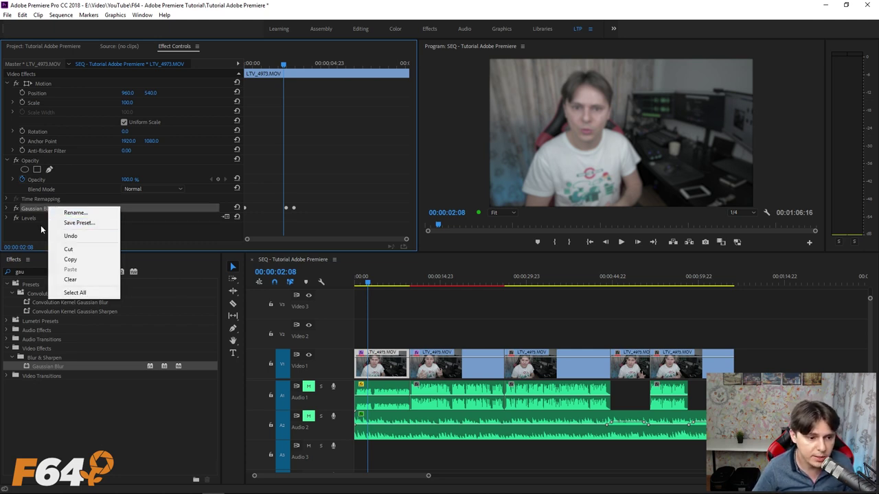
Select Gaussian Blur with Levels and save both as preset 'Gaussian Blur Preset'
left_click(40, 225)
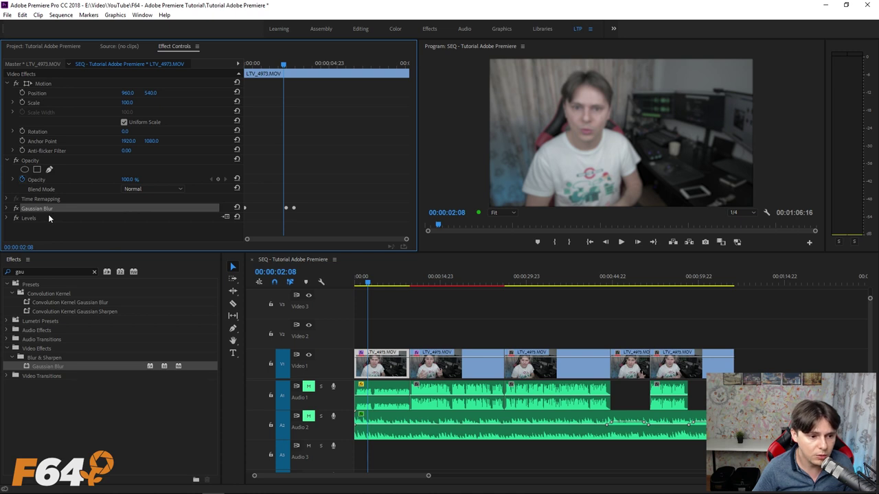
left_click(49, 216)
right_click(49, 216)
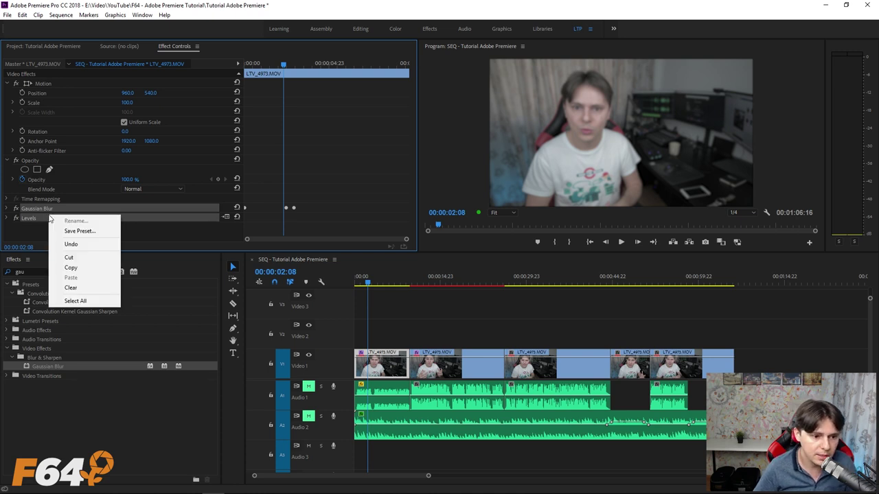
left_click(80, 231)
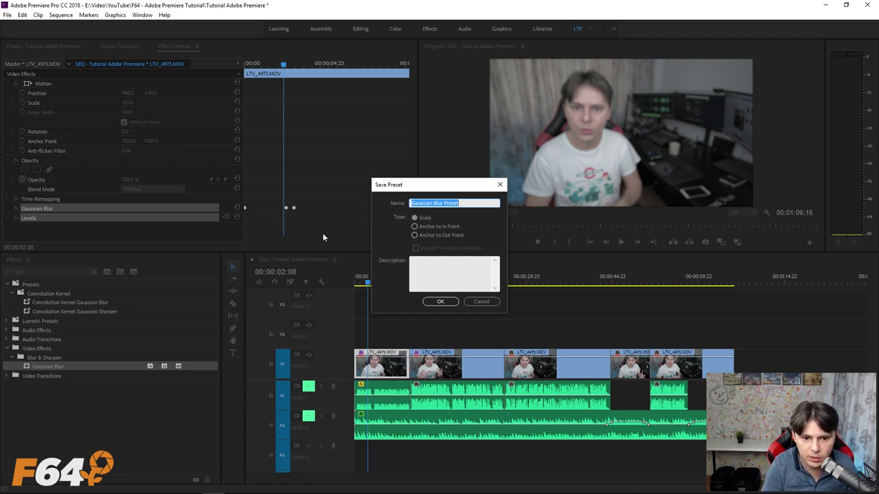
left_click(440, 302)
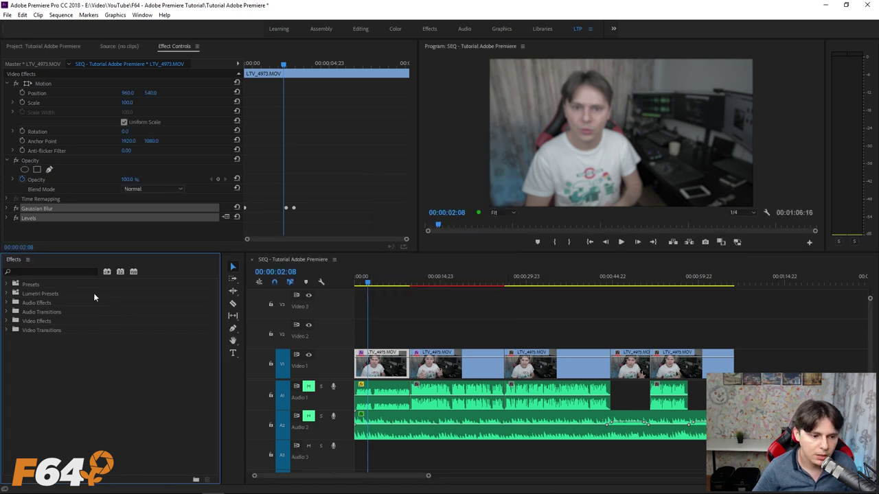
Search the Effects panel for 'gaus' and apply the Gaussian Blur Preset to the V1 clip at 00:00:27:09
left_click(5, 285)
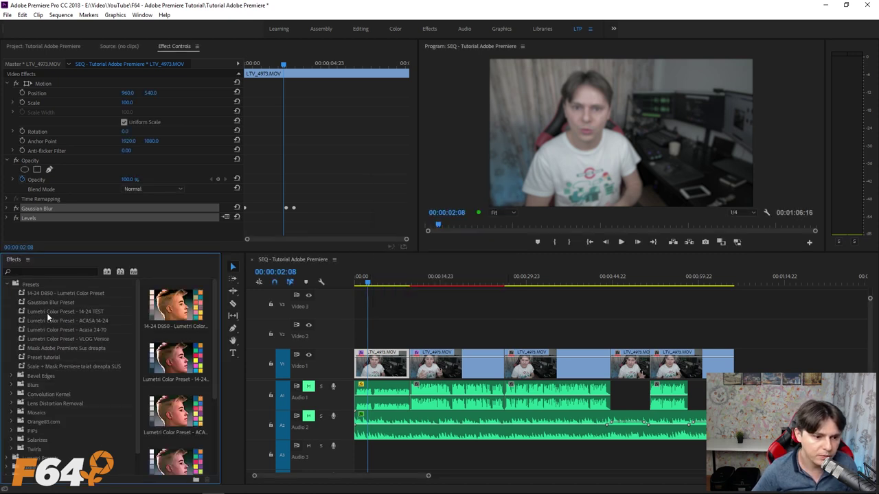
left_click(70, 272)
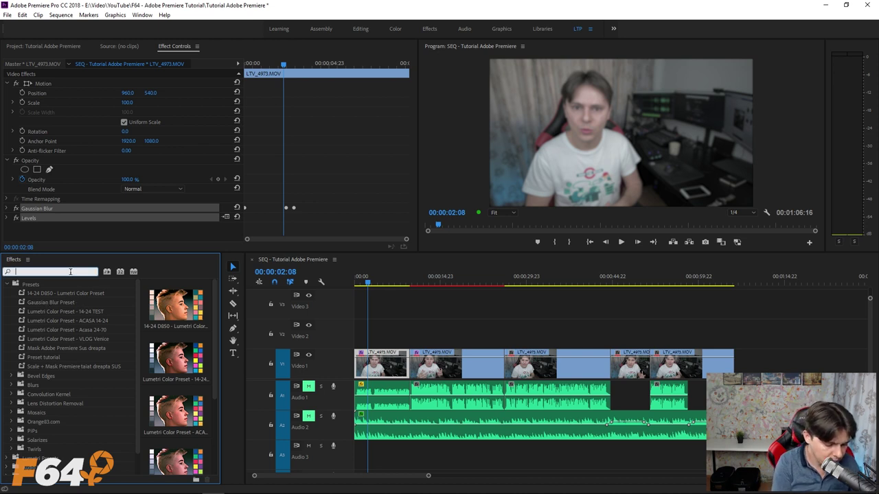
type("gaus")
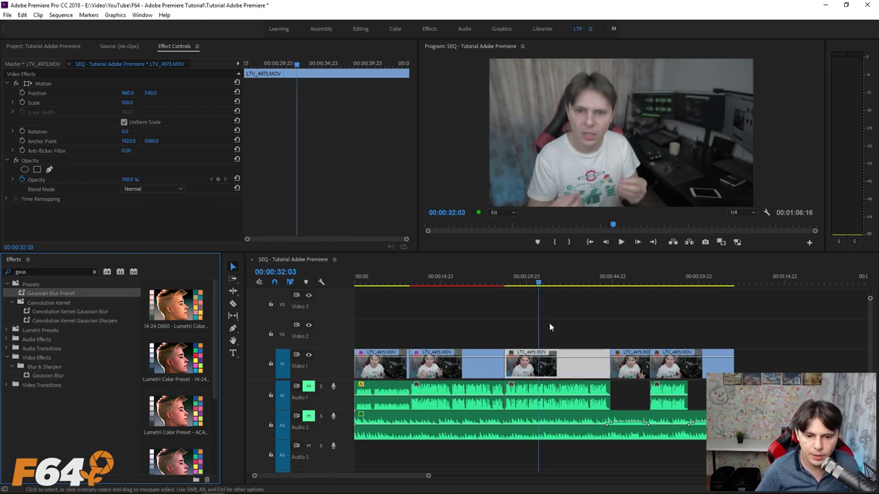
left_click(550, 361)
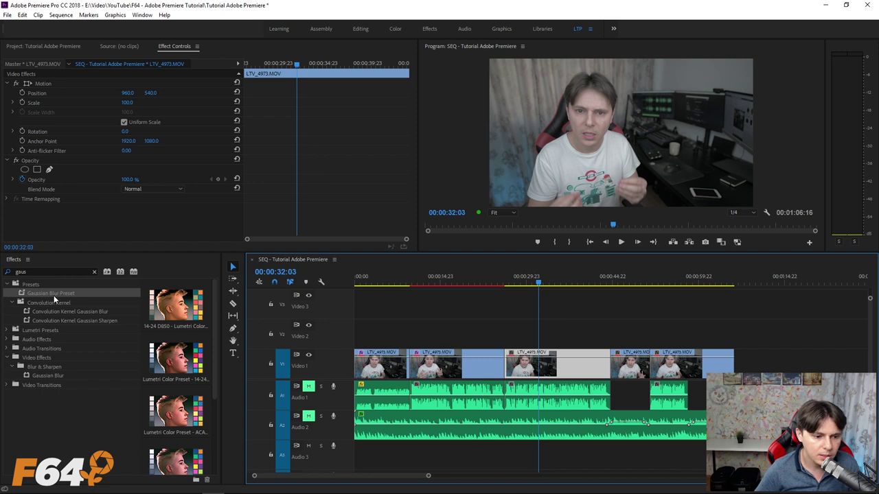
left_click_drag(54, 295, 542, 366)
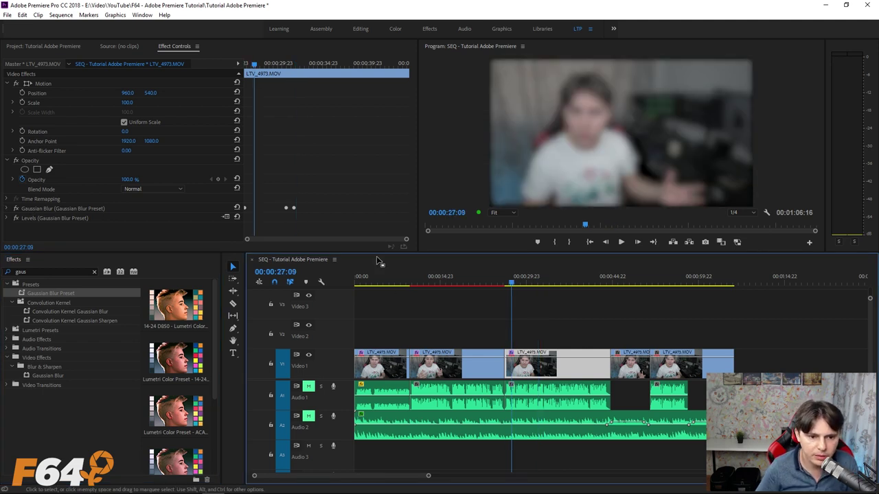
left_click_drag(313, 214, 244, 206)
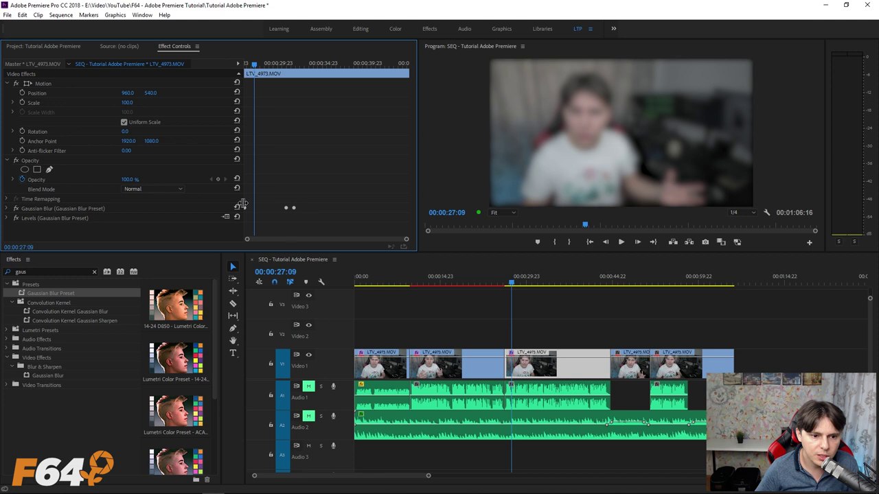
Copy the blurred clip's Gaussian Blur and Levels effects from Effect Controls
left_click(12, 208)
left_click(245, 64)
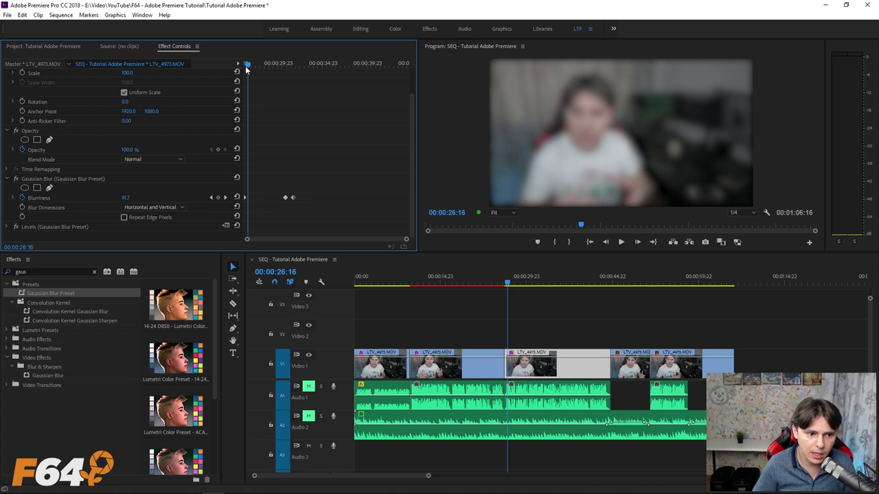
left_click(48, 181)
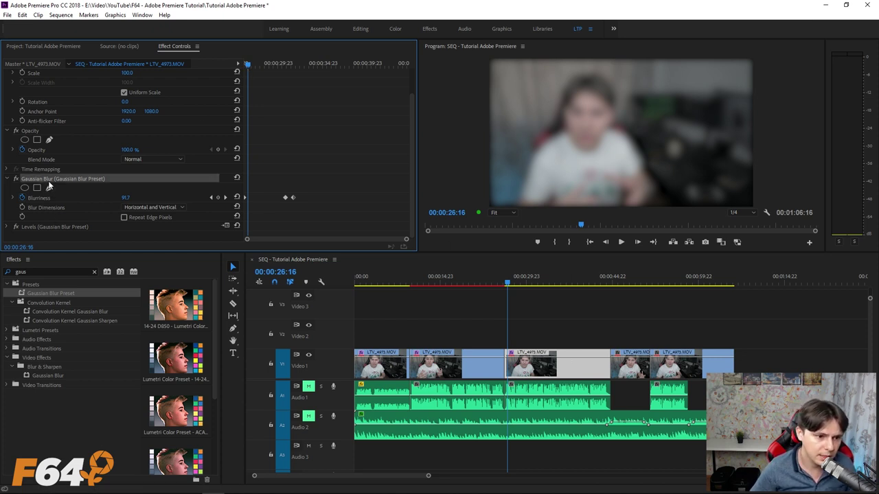
left_click(37, 228, "ctrl")
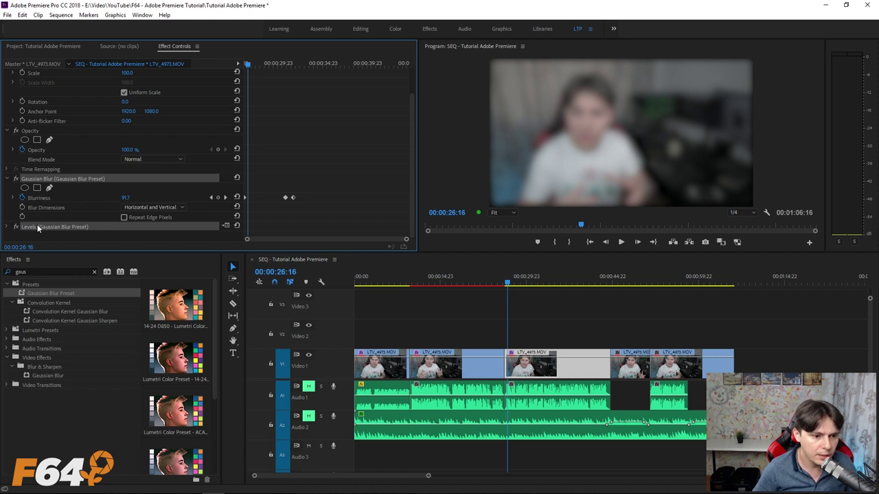
right_click(37, 228)
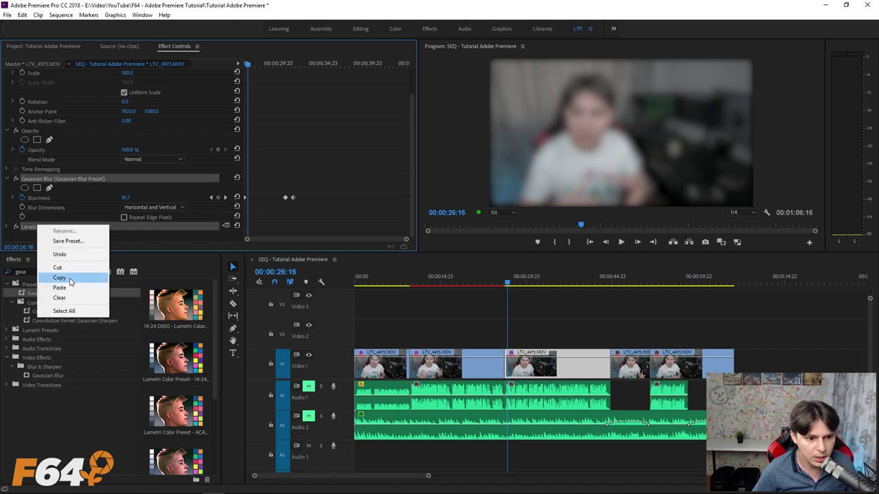
left_click(73, 283)
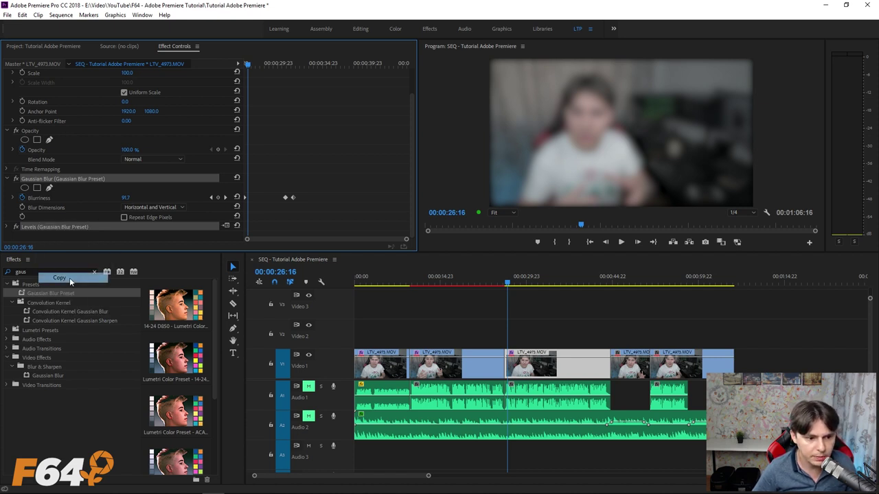
Paste Gaussian Blur and Levels onto the clip at 00:00:47:19, then select the clip at 00:00:40:18
left_click(620, 365)
left_click(629, 282)
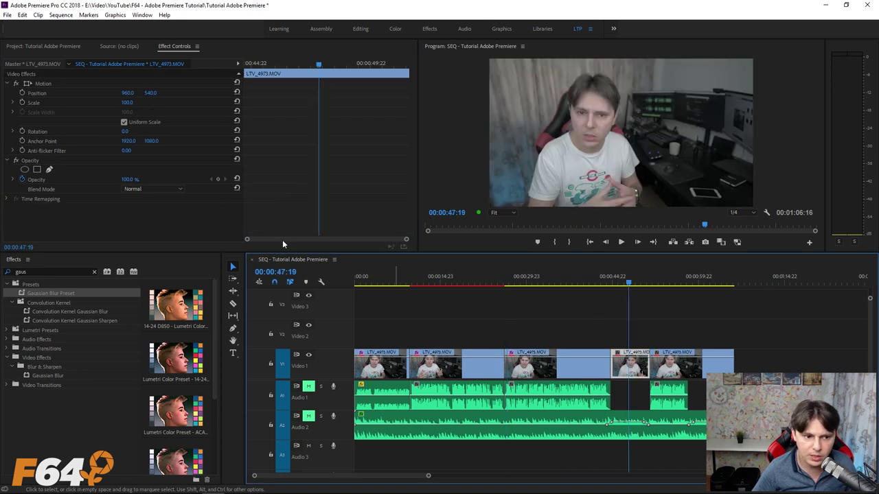
right_click(108, 219)
left_click(124, 282)
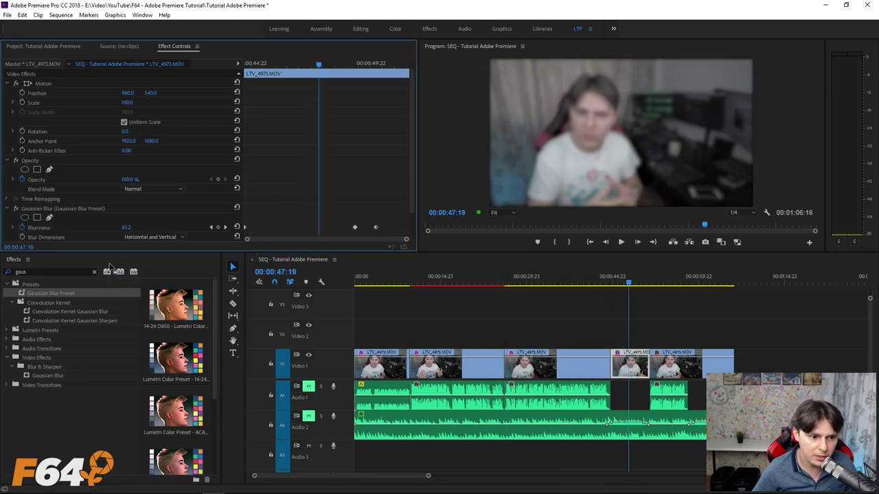
left_click(587, 282)
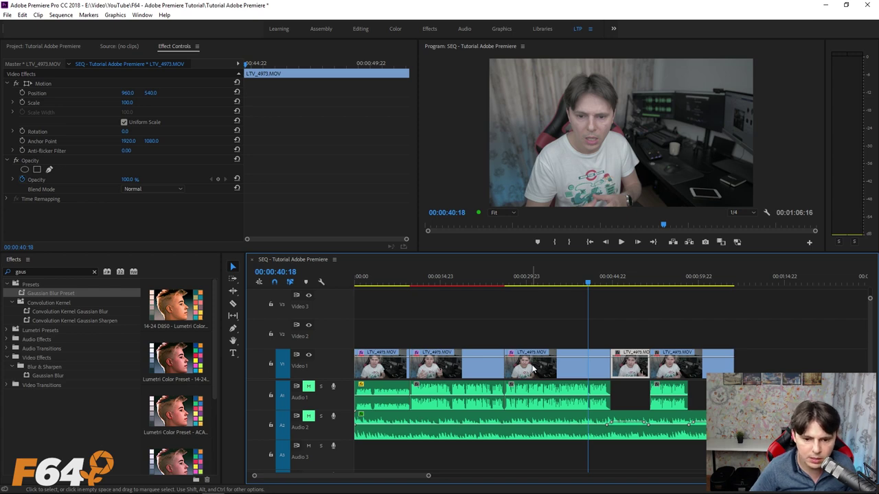
left_click(535, 369)
Copy the clip at 00:00:40:18 and paste its Gaussian Blur and Levels attributes onto the last V1 clips
right_click(543, 369)
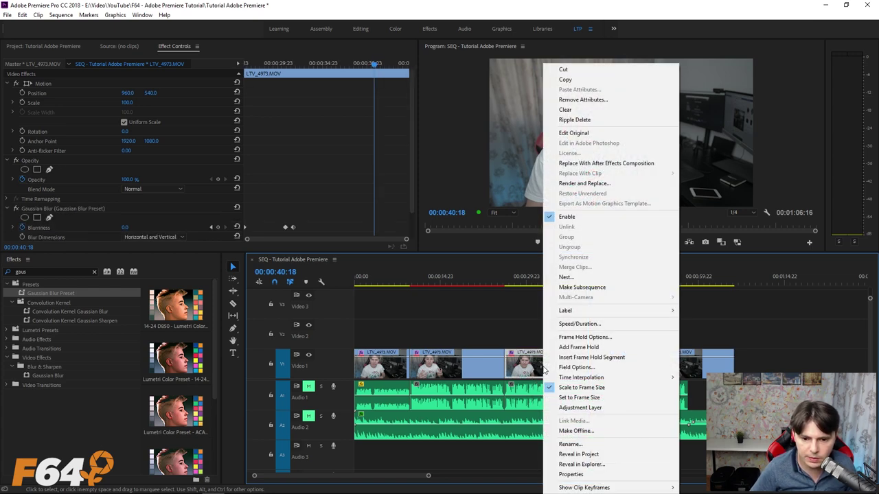
left_click(596, 80)
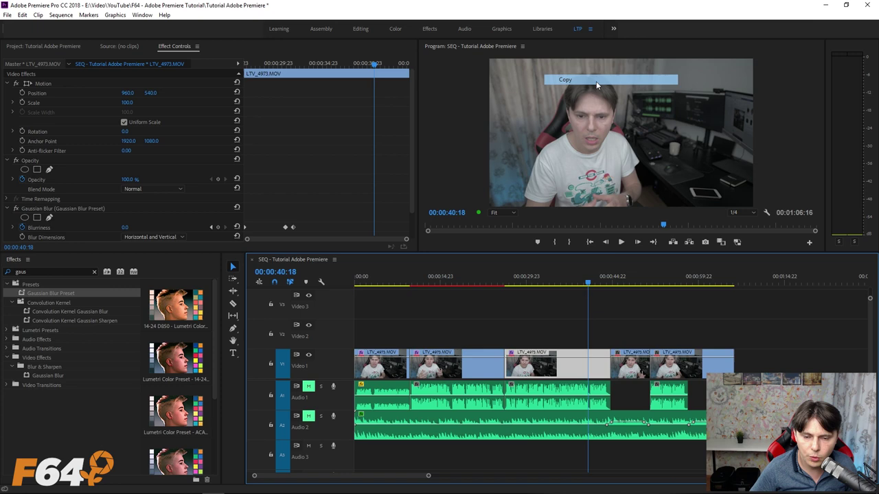
left_click_drag(629, 335, 721, 372)
right_click(677, 374)
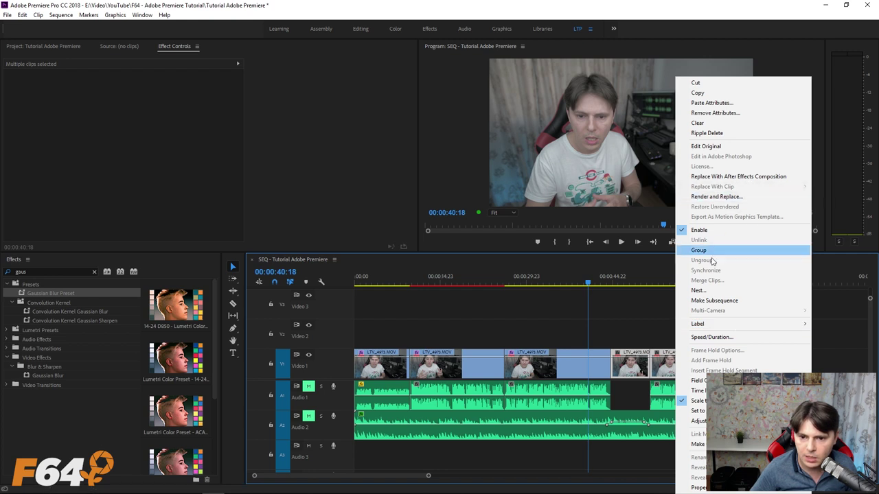
left_click(721, 103)
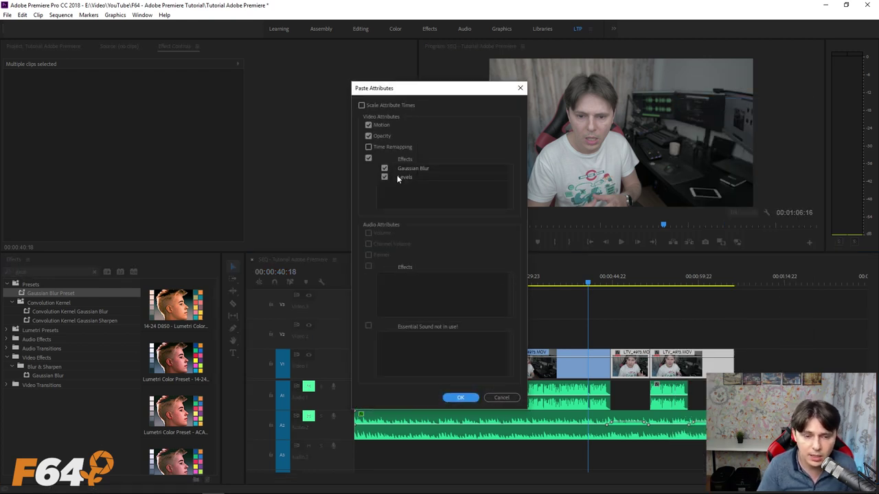
key("Return")
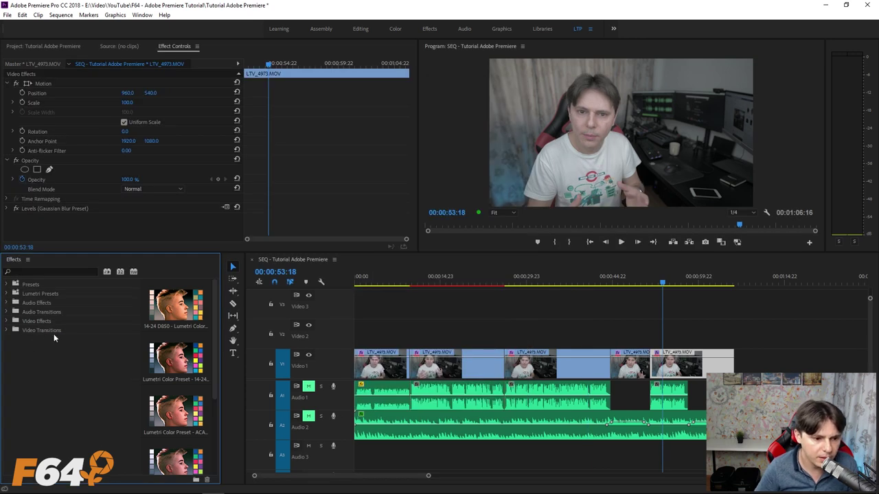
Place Cross Dissolve from Video Transitions > Dissolve on the first V1 cut, zooming in at 00:00:08:09
left_click(7, 331)
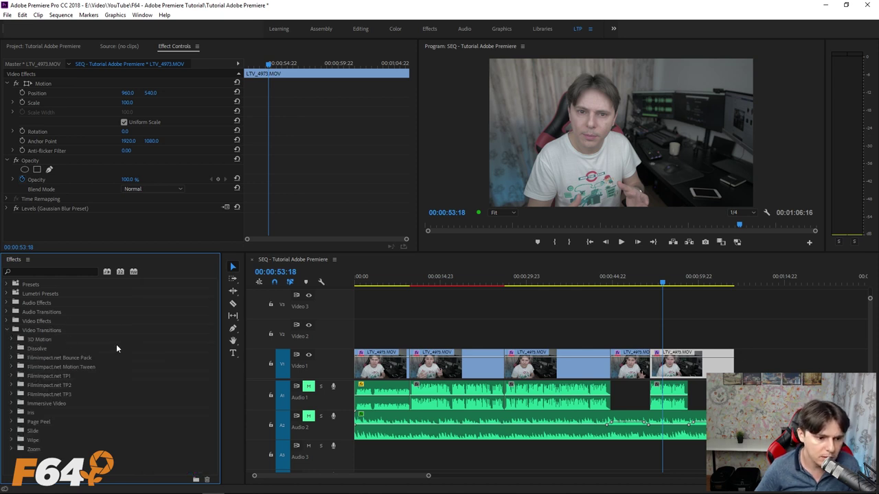
double_click(32, 349)
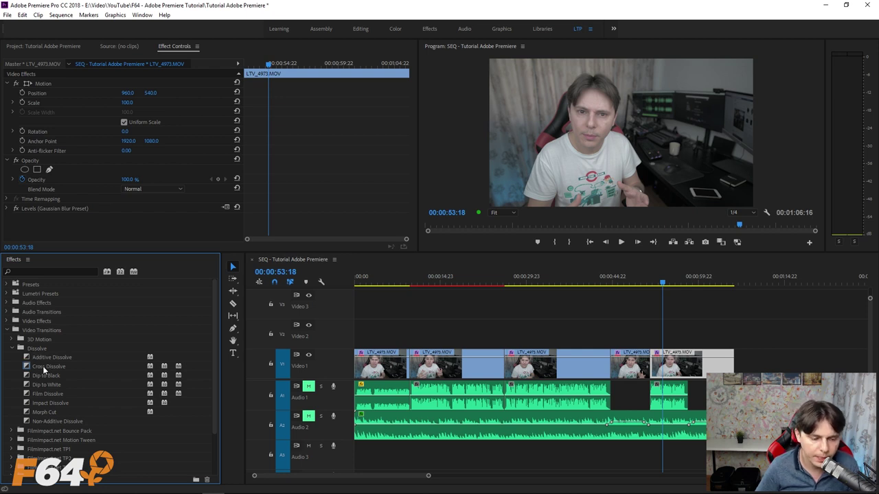
left_click(43, 366)
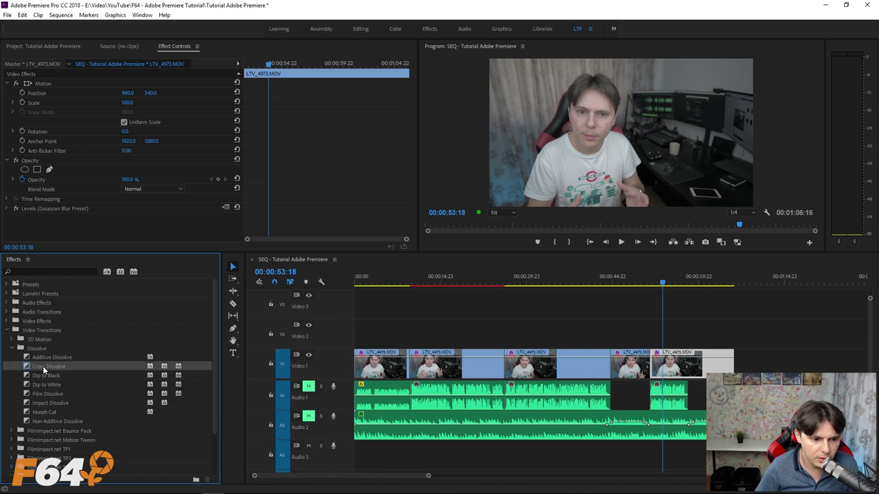
left_click_drag(43, 366, 411, 372)
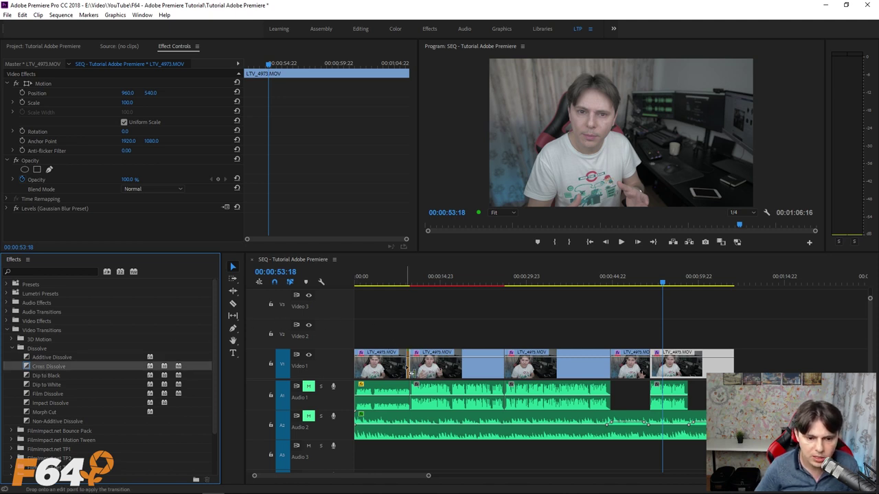
left_click(403, 274)
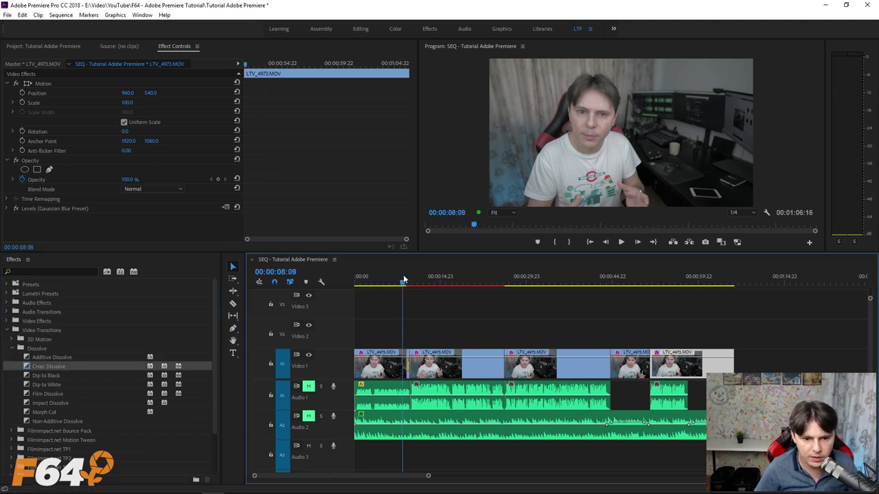
key("=")
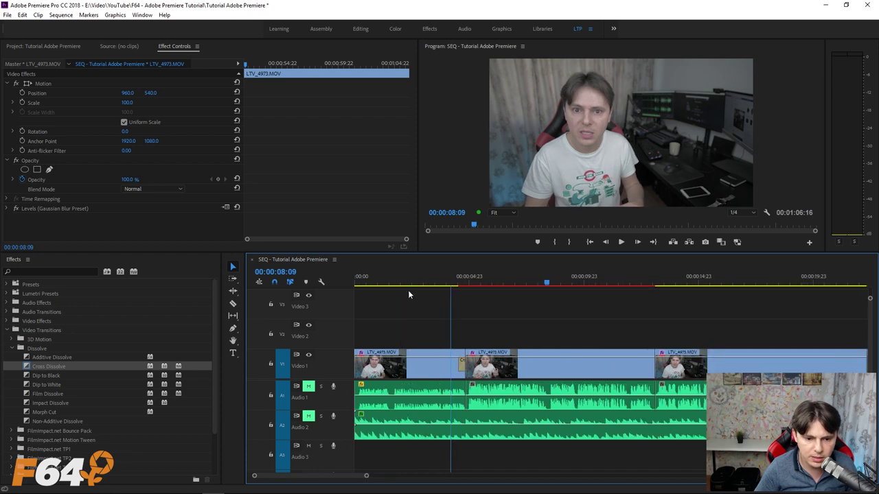
key("=")
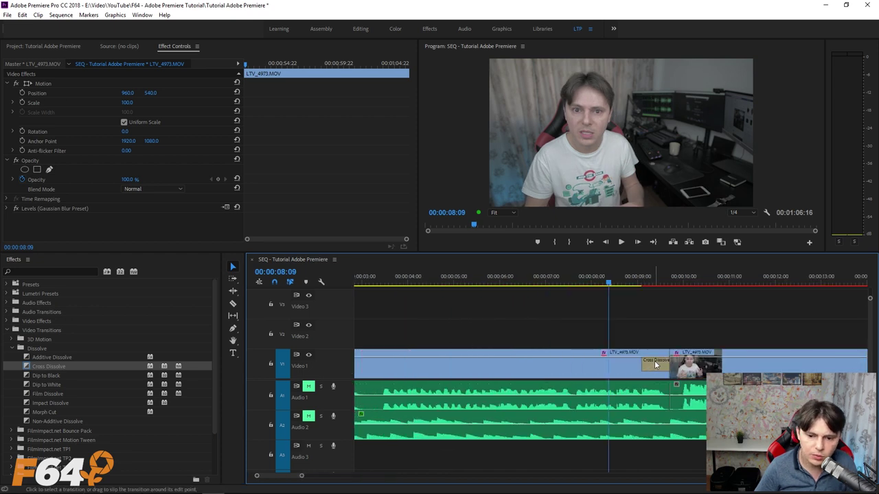
Delete the Cross Dissolve and reapply it so it ends at the first V1 cut
left_click(649, 364)
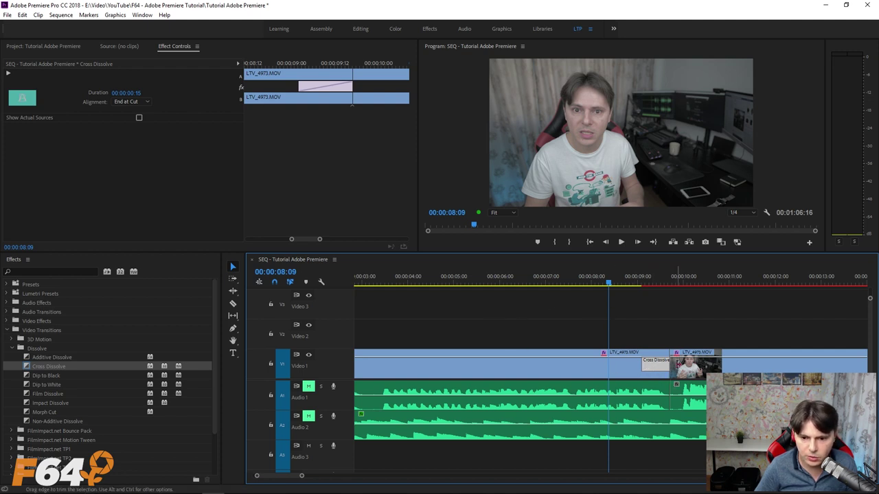
key("ctrl+shift+a")
left_click(654, 365)
key("Delete")
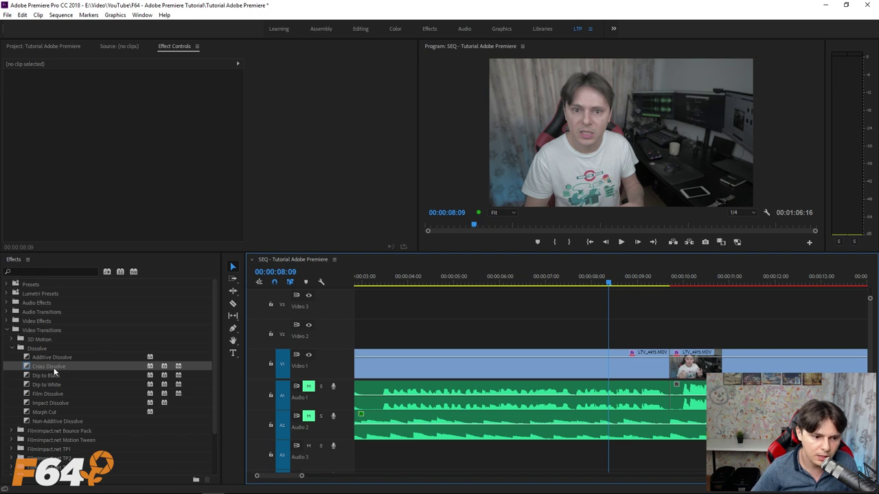
left_click(53, 367)
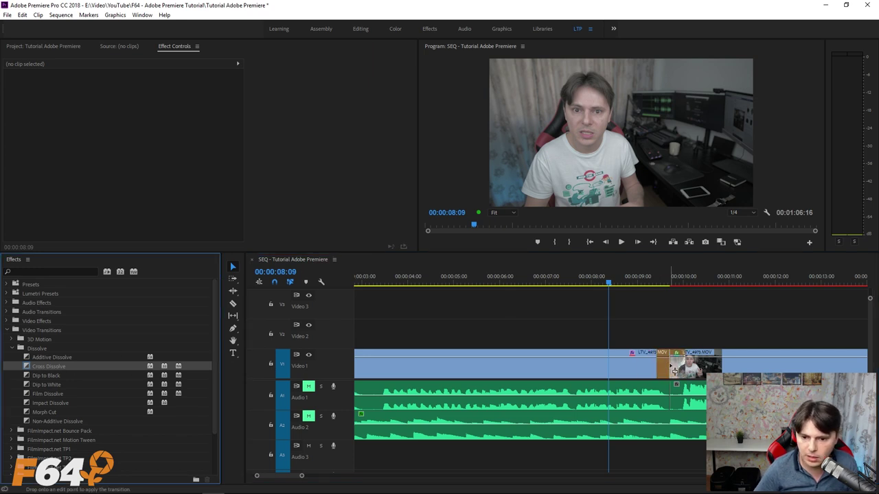
left_click_drag(675, 370, 671, 368)
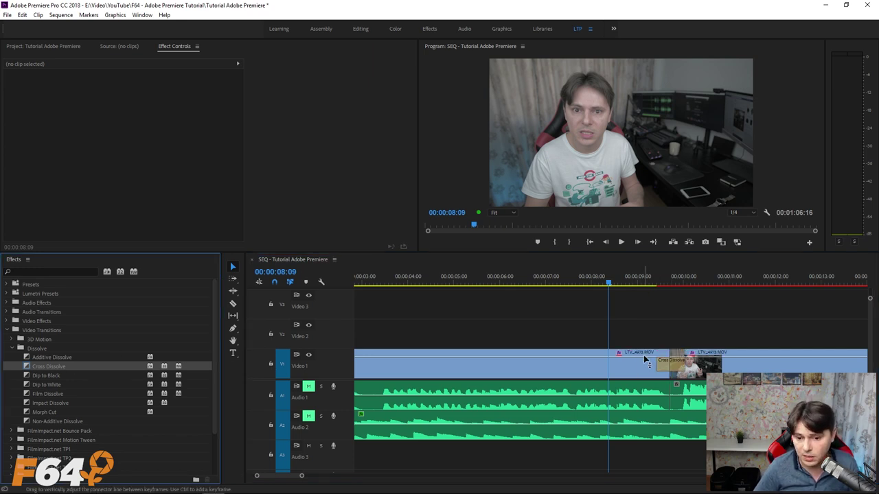
Preview the transition in playback, then delete the Cross Dissolve to leave a straight cut
key("space")
left_click(632, 296)
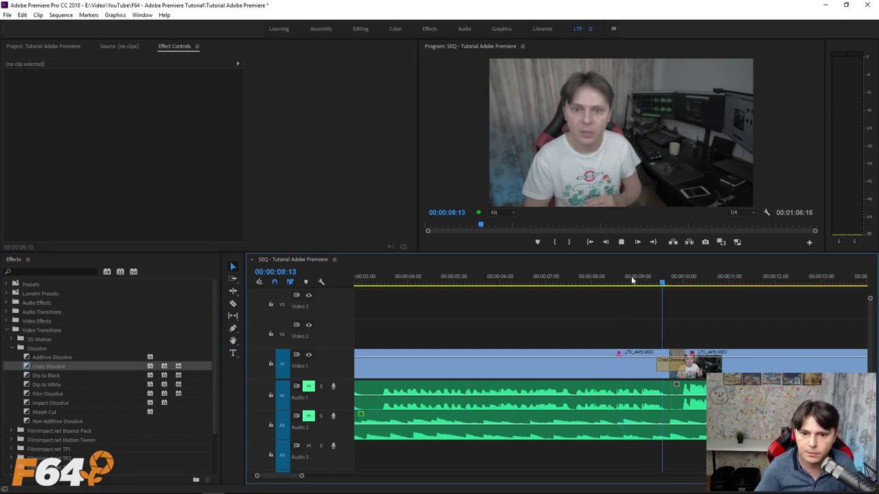
key("space")
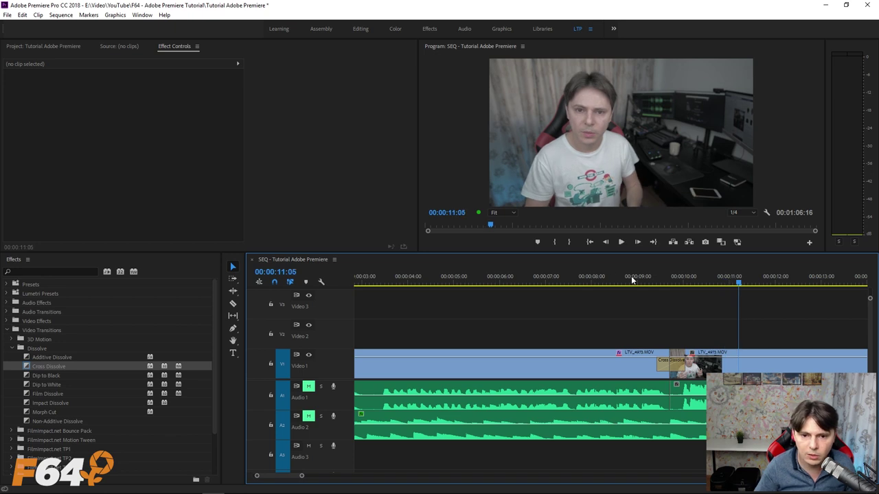
left_click(675, 364)
key("Delete")
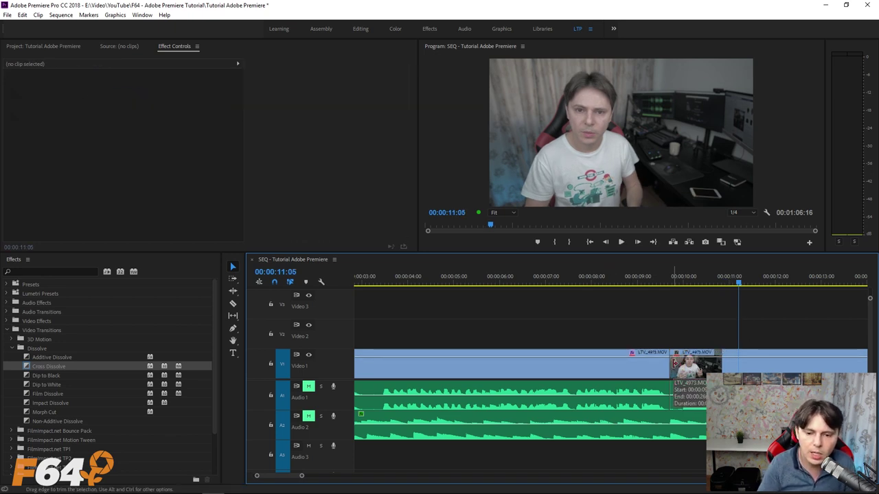